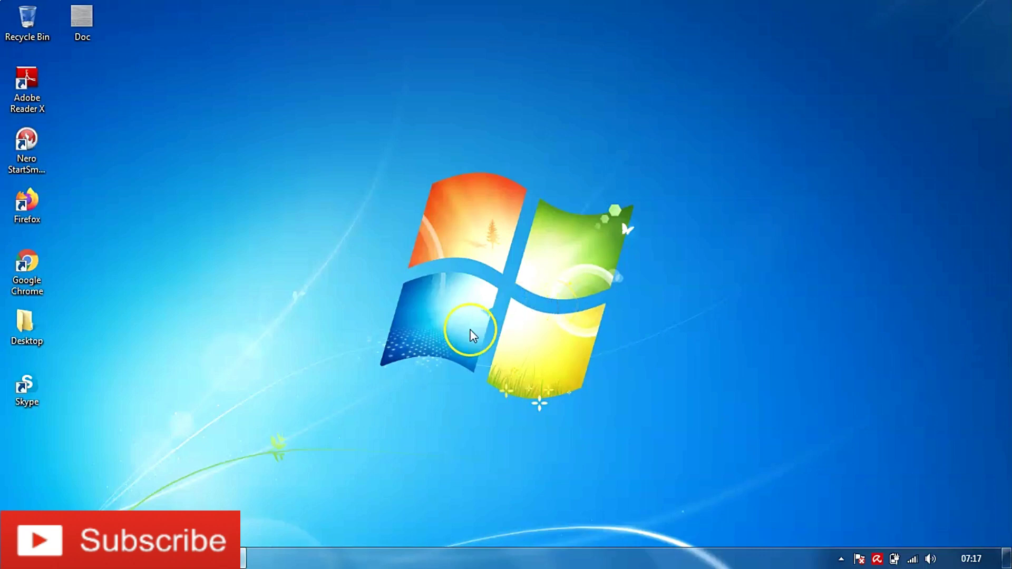
mouse_move(159, 558)
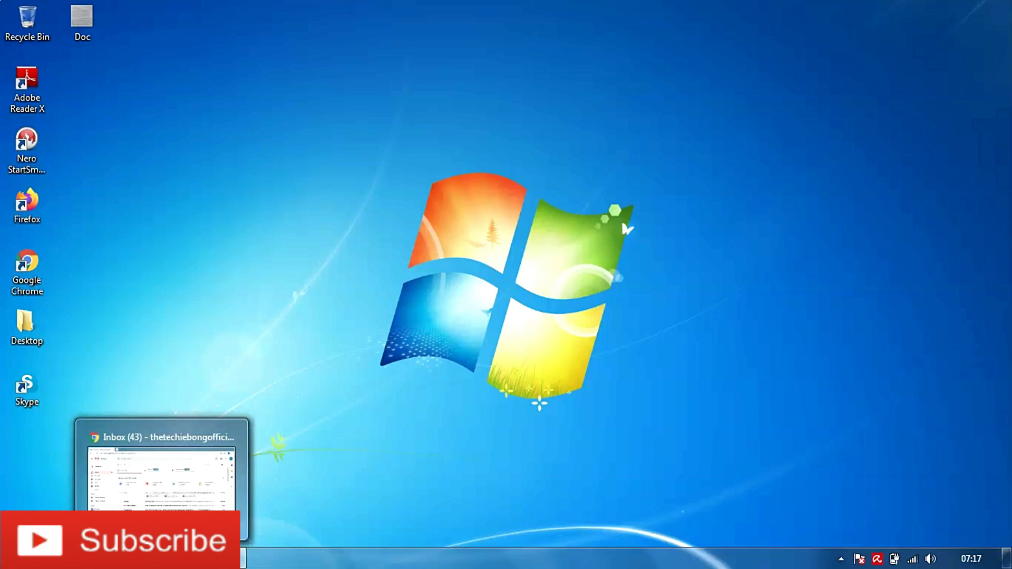
left_click(150, 496)
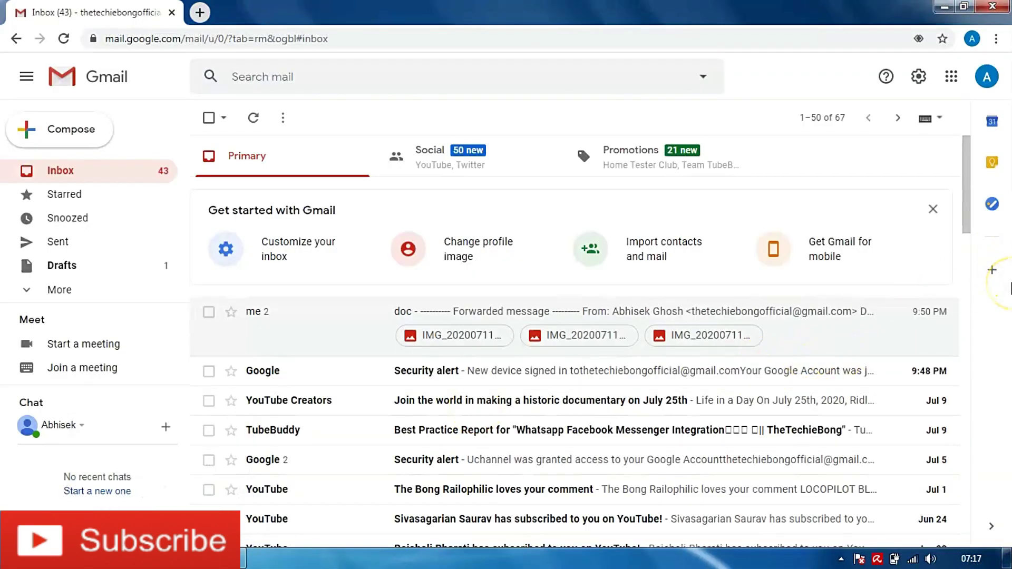
left_click(944, 7)
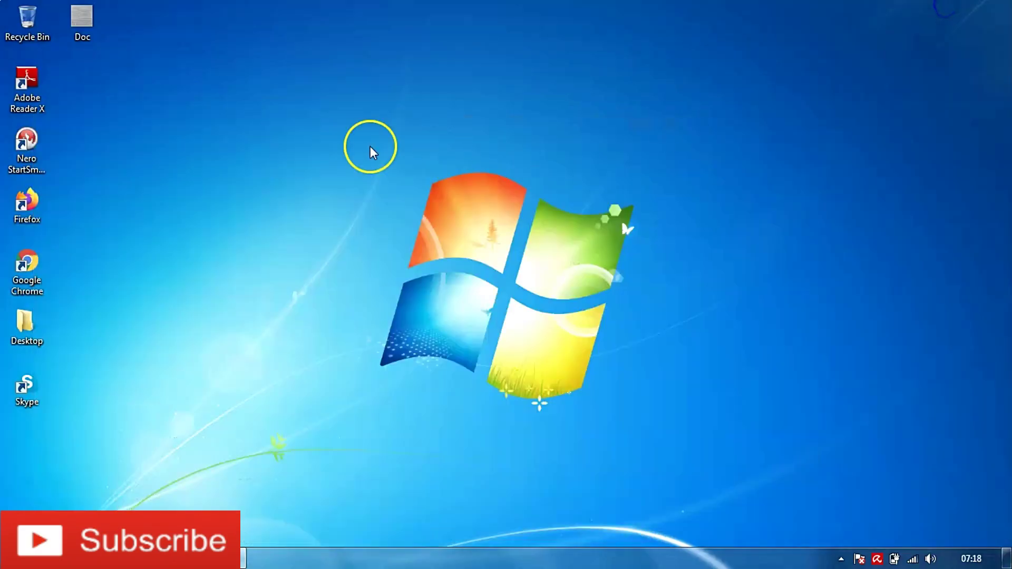
double_click(94, 24)
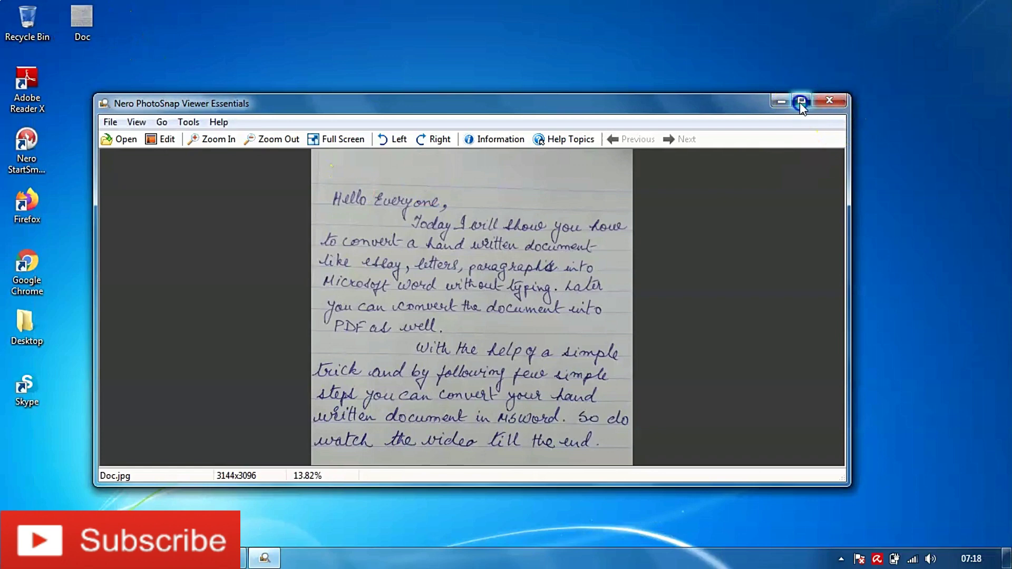
left_click(802, 101)
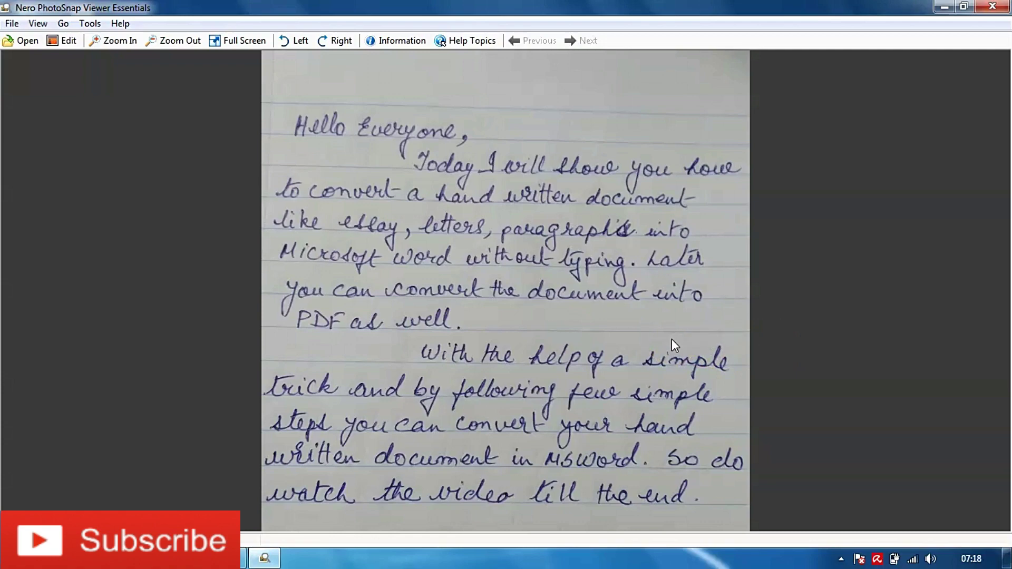
left_click(995, 7)
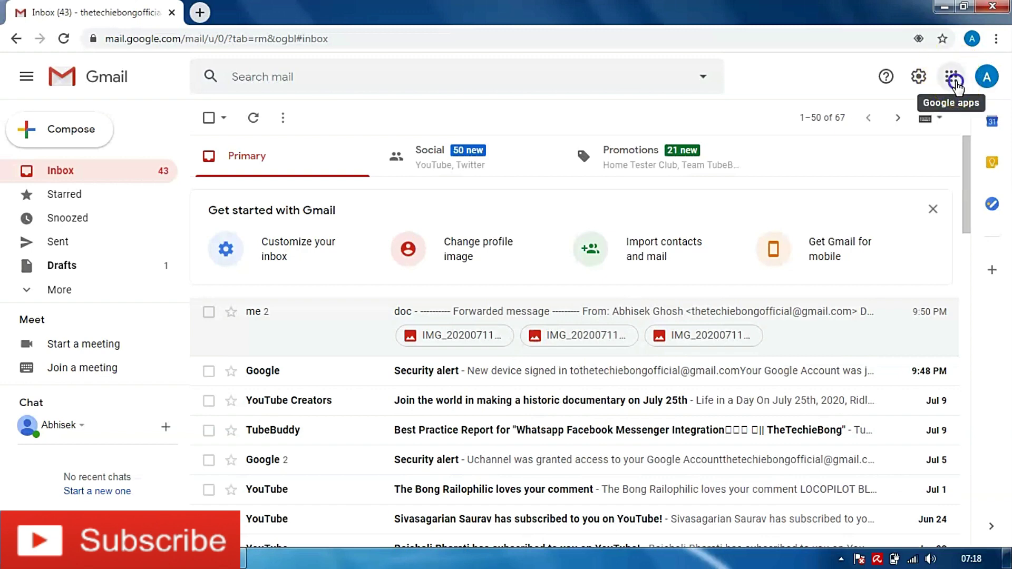
Open Drive from Gmail's Google apps grid so My Drive appears in a new tab
left_click(955, 84)
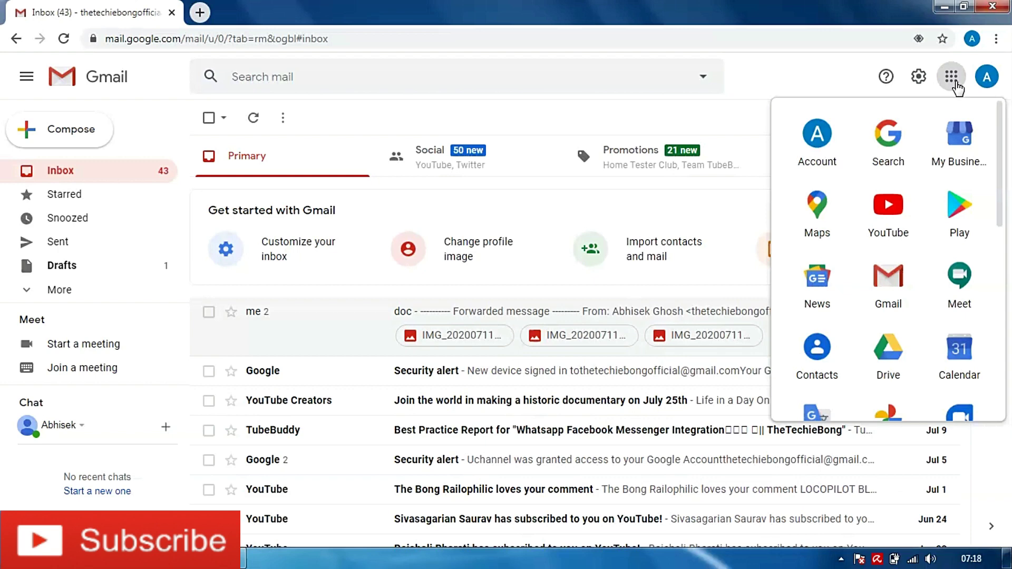
left_click(924, 168)
left_click(900, 358)
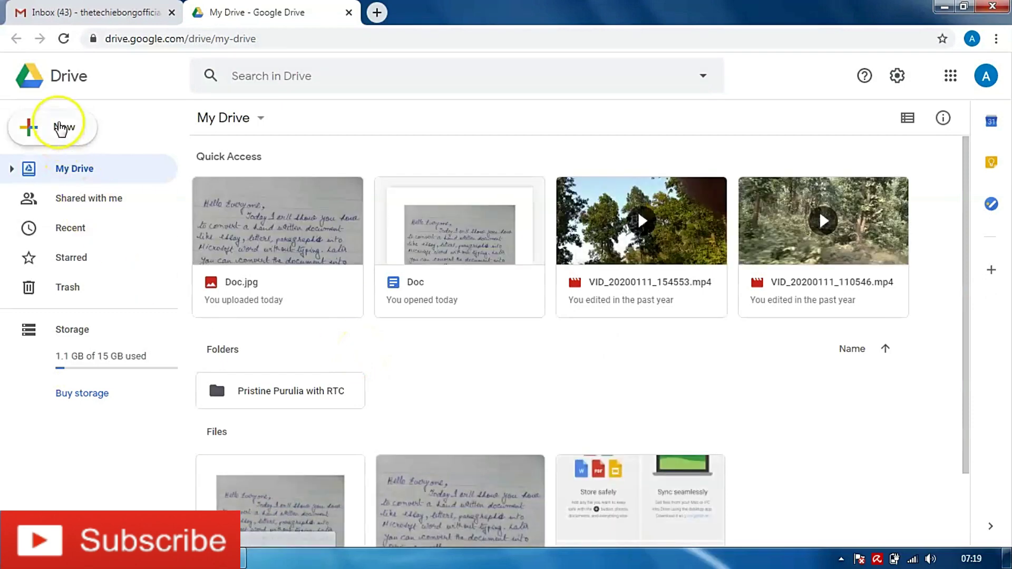
Upload Doc.jpg from the Desktop to My Drive as version 2, dismissing the duplicate notice
left_click(58, 129)
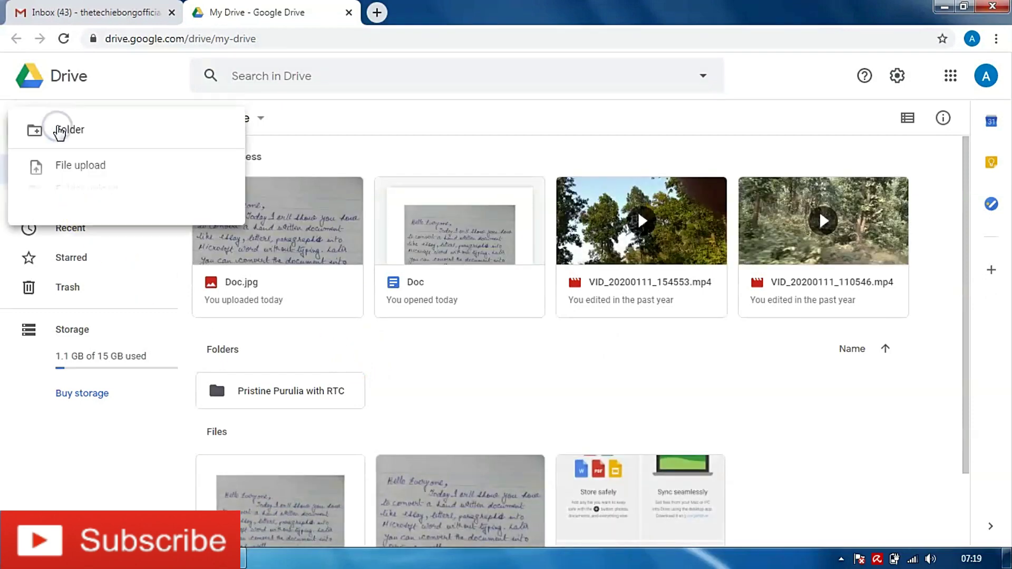
left_click(77, 169)
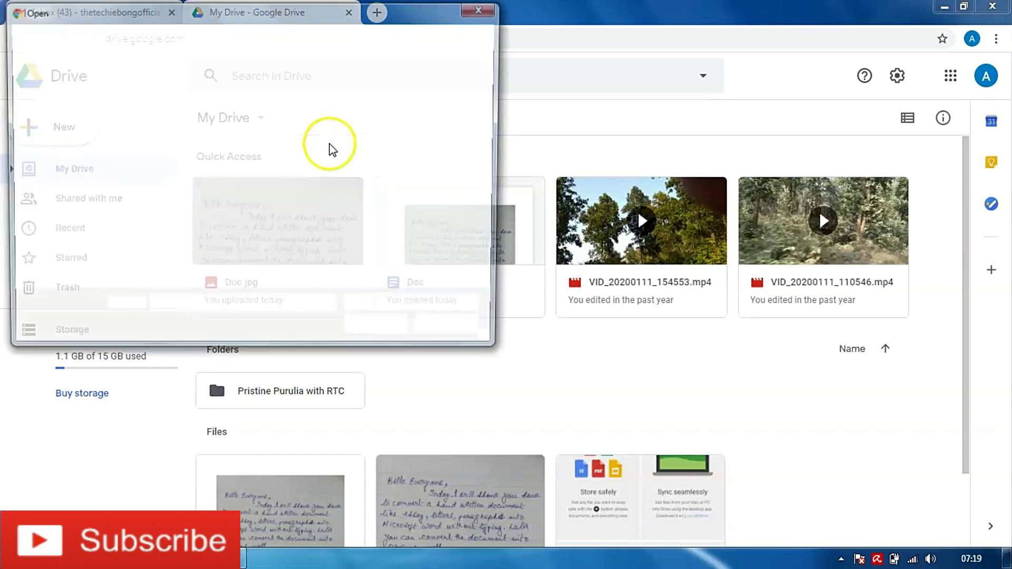
left_click(59, 100)
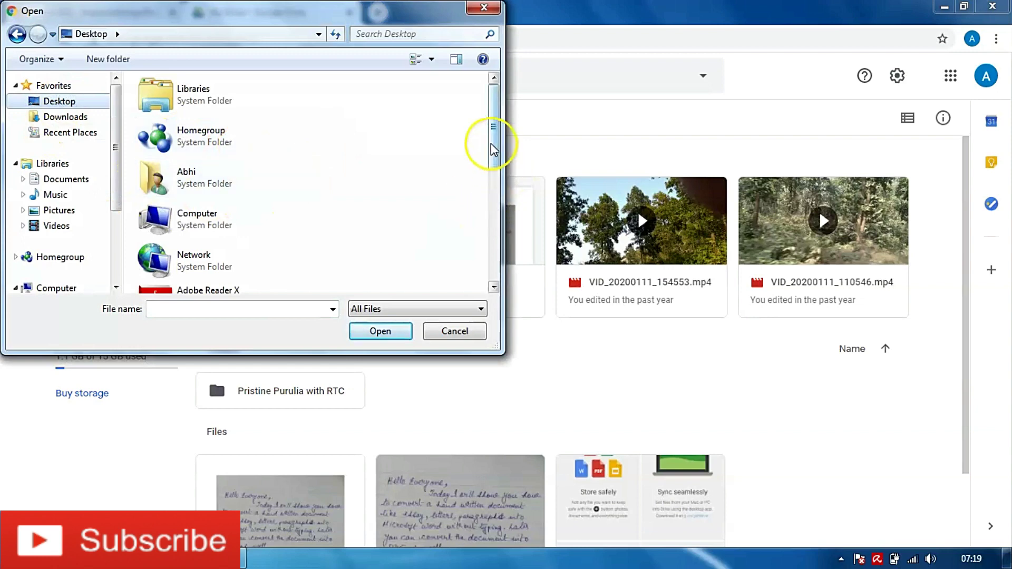
left_click_drag(492, 142, 482, 260)
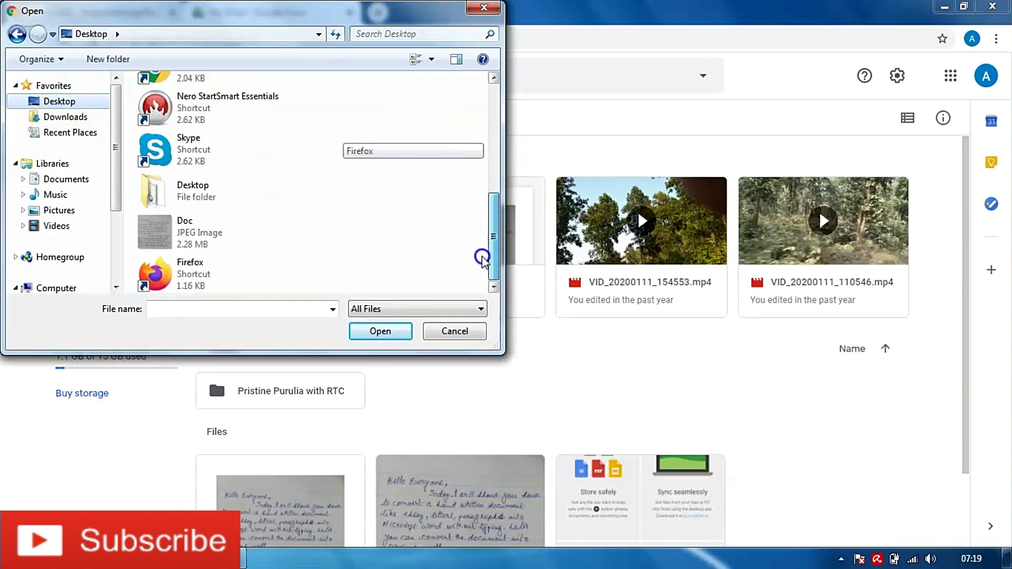
left_click(193, 243)
left_click(391, 331)
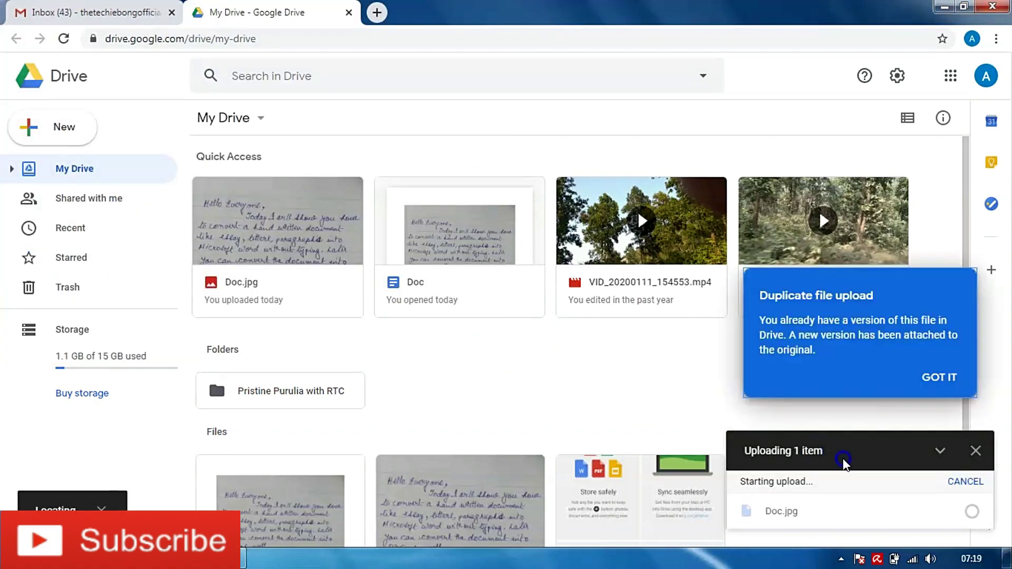
left_click(933, 377)
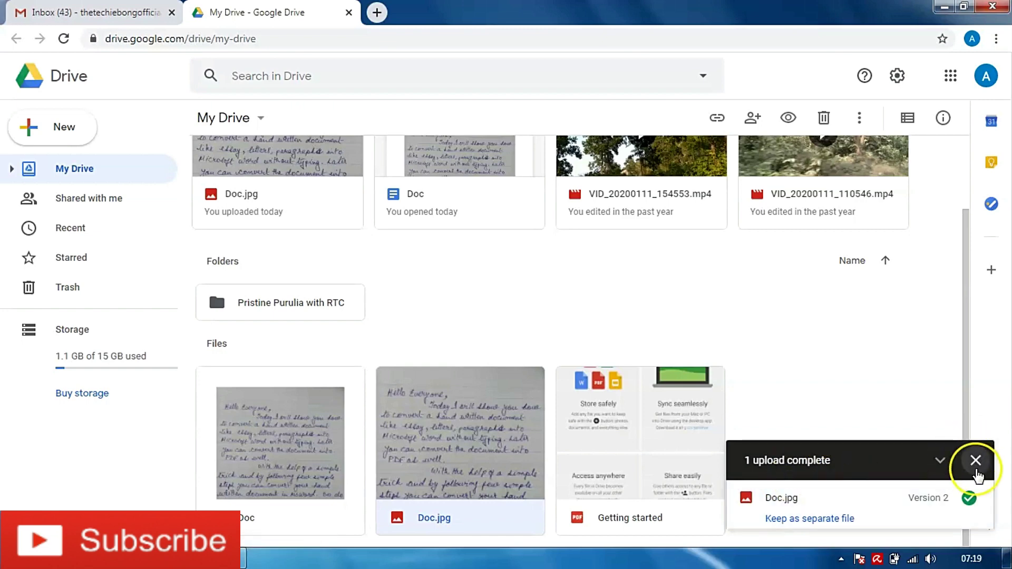
Close the upload panel and open Doc.jpg with Google Docs
left_click(976, 461)
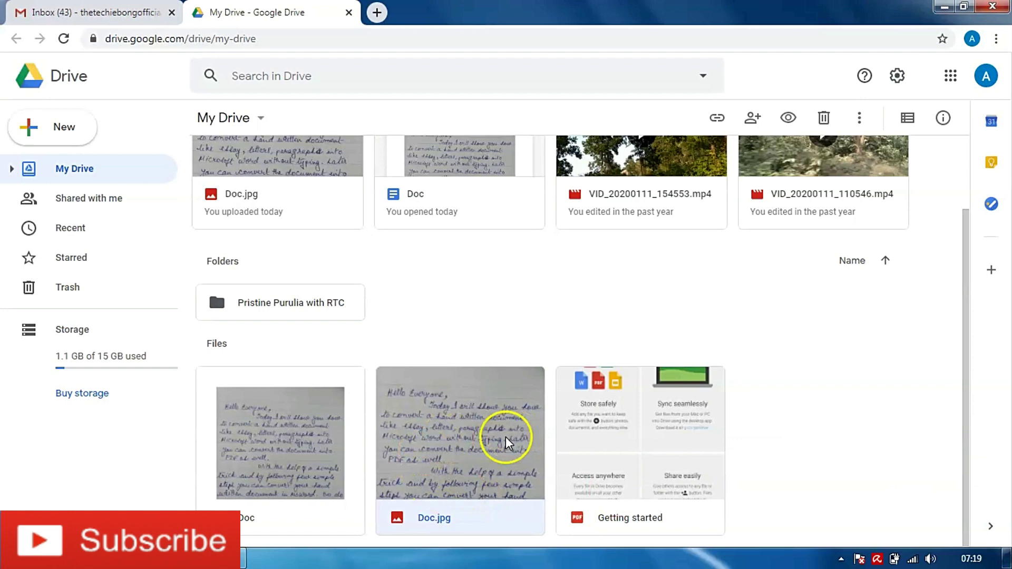
scroll(504, 437, "up", 2)
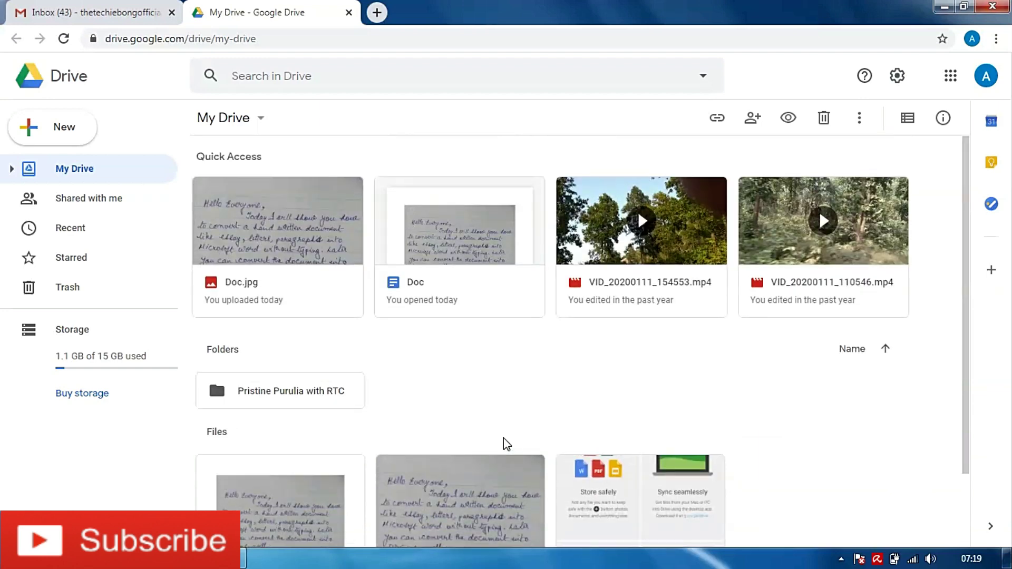
scroll(504, 443, "down", 2)
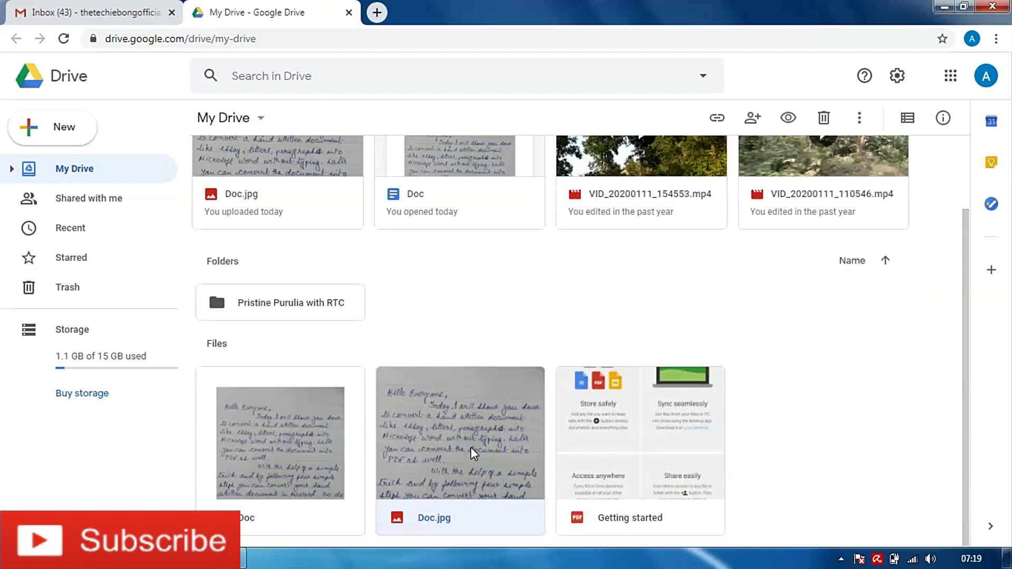
left_click(462, 355)
left_click(496, 435)
right_click(493, 436)
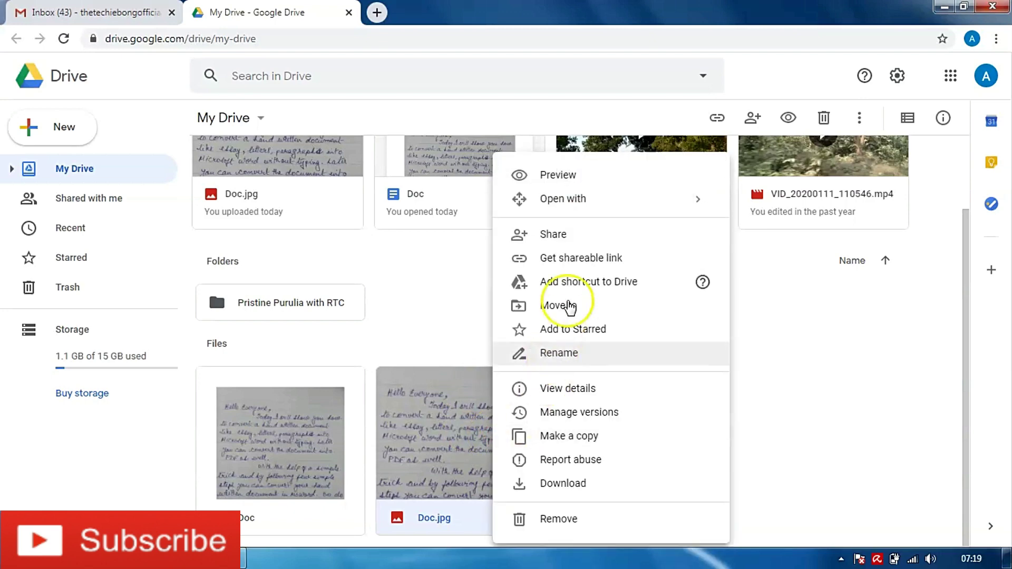
left_click(564, 200)
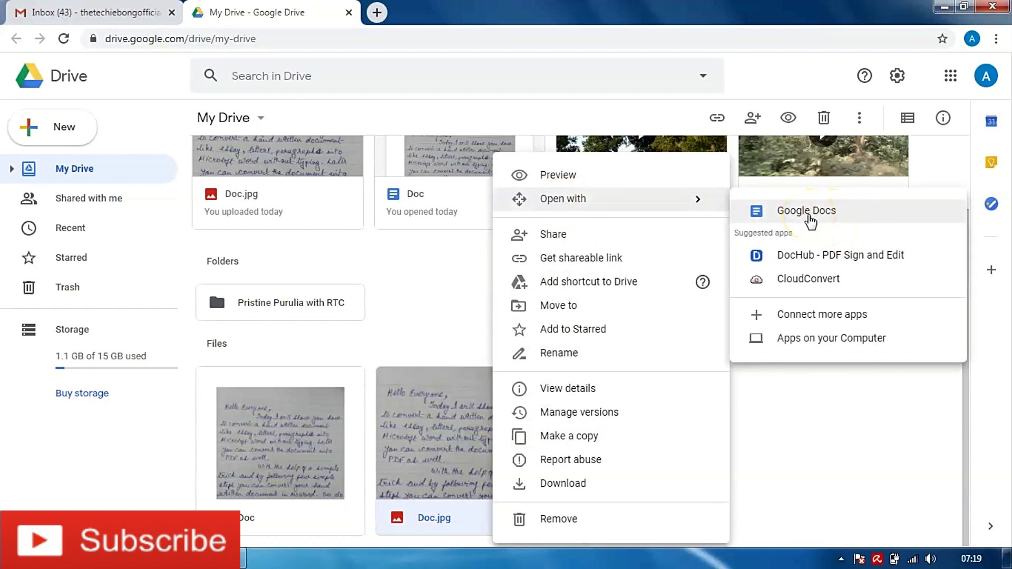
left_click(810, 215)
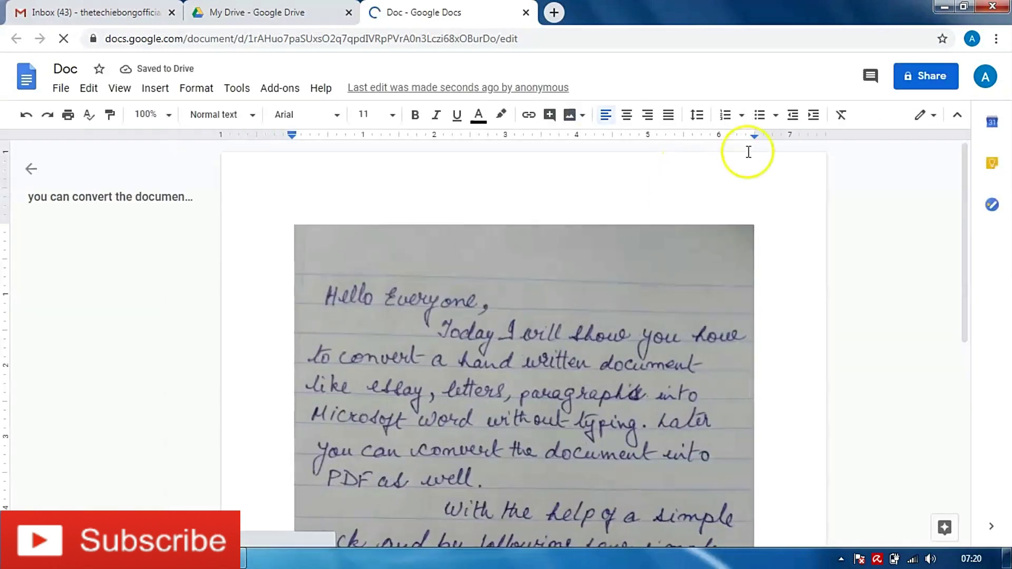
Scroll below the handwritten note image to inspect the recognised text
scroll(856, 331, "down", 2)
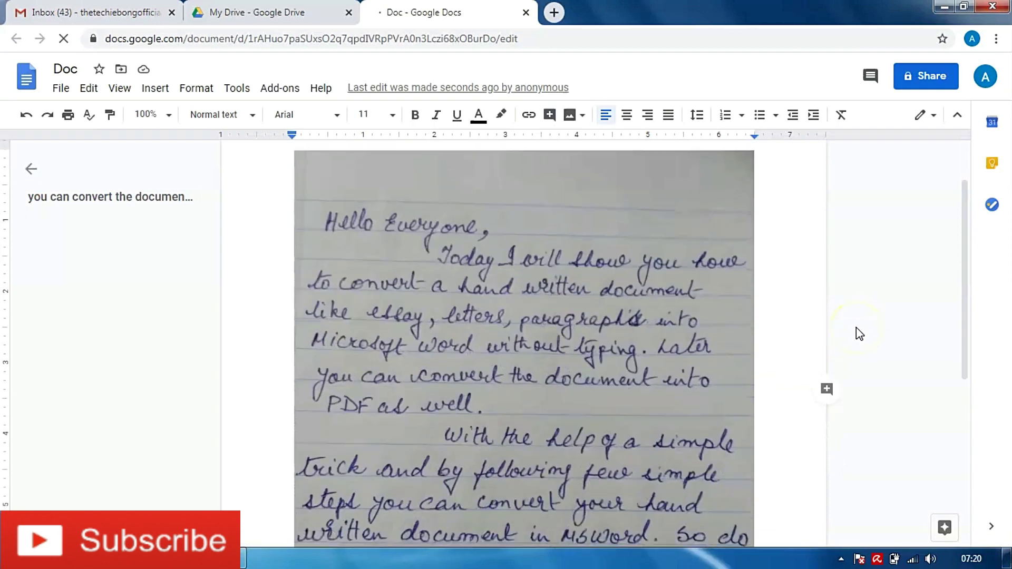
scroll(856, 327, "down", 3)
scroll(857, 327, "down", 3)
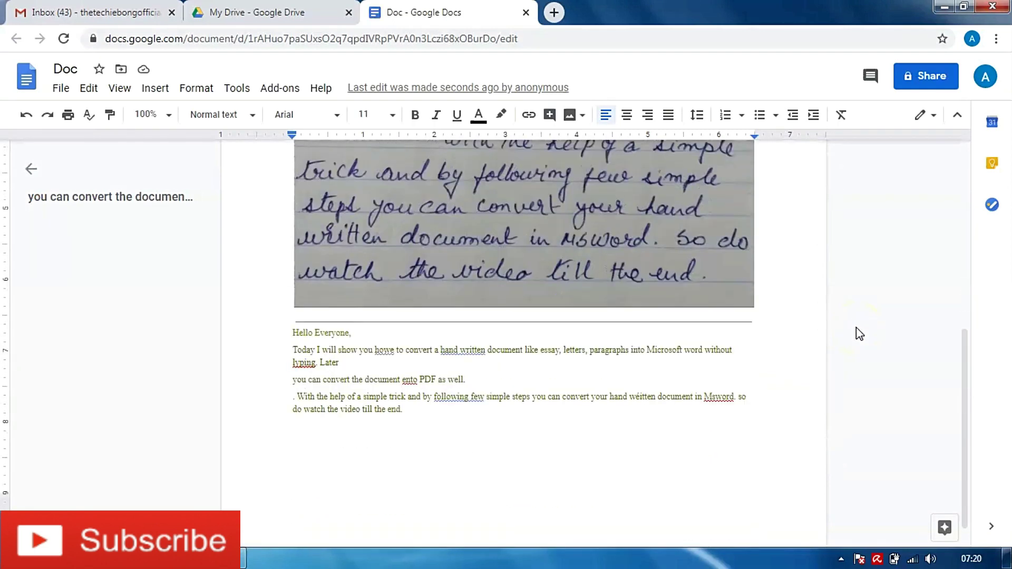
left_click(699, 273)
scroll(712, 268, "up", 7)
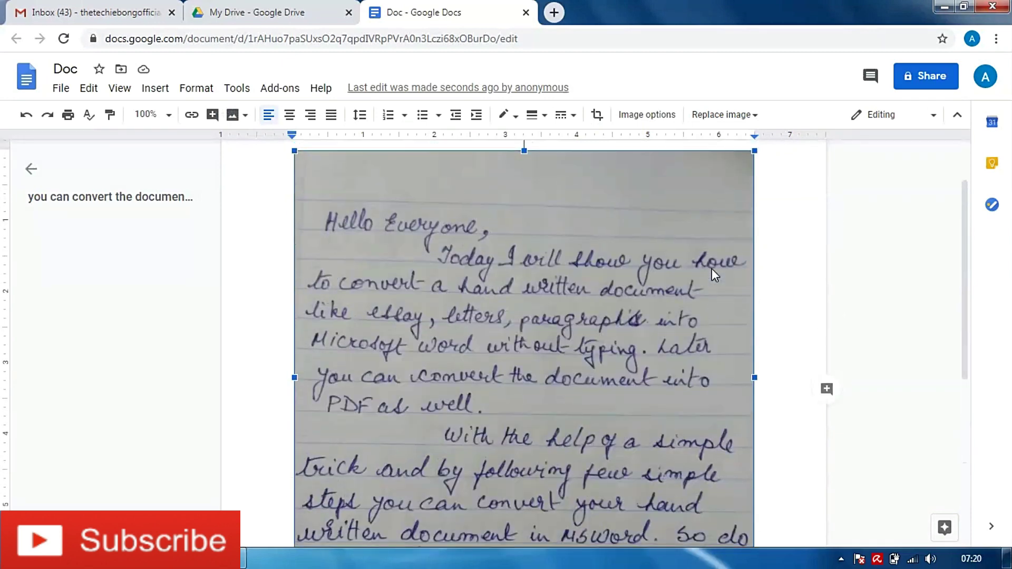
scroll(711, 269, "down", 7)
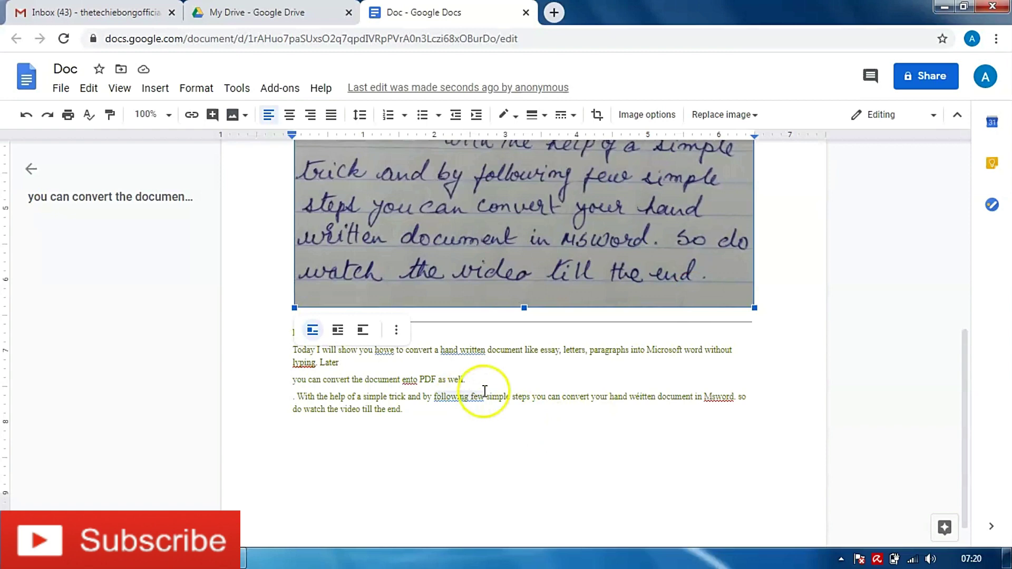
left_click(478, 352)
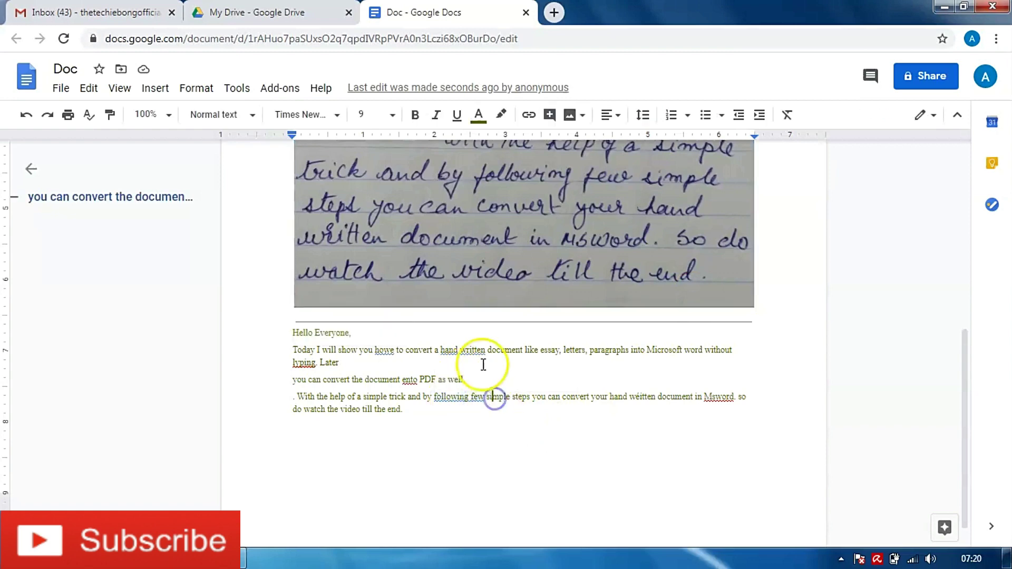
left_click(524, 398)
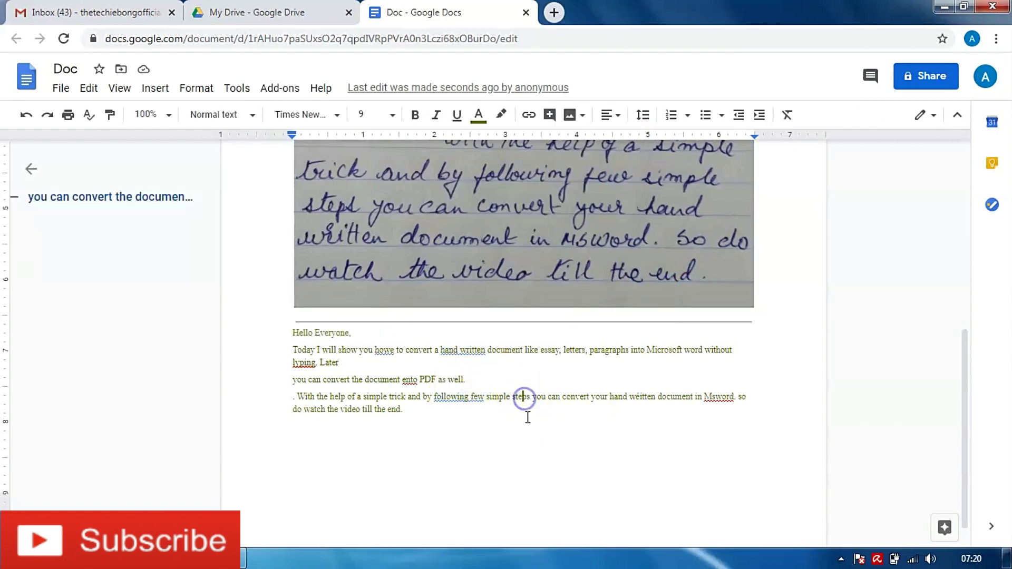
Check the end of the converted text, then return to the top of the document
scroll(527, 417, "up", 7)
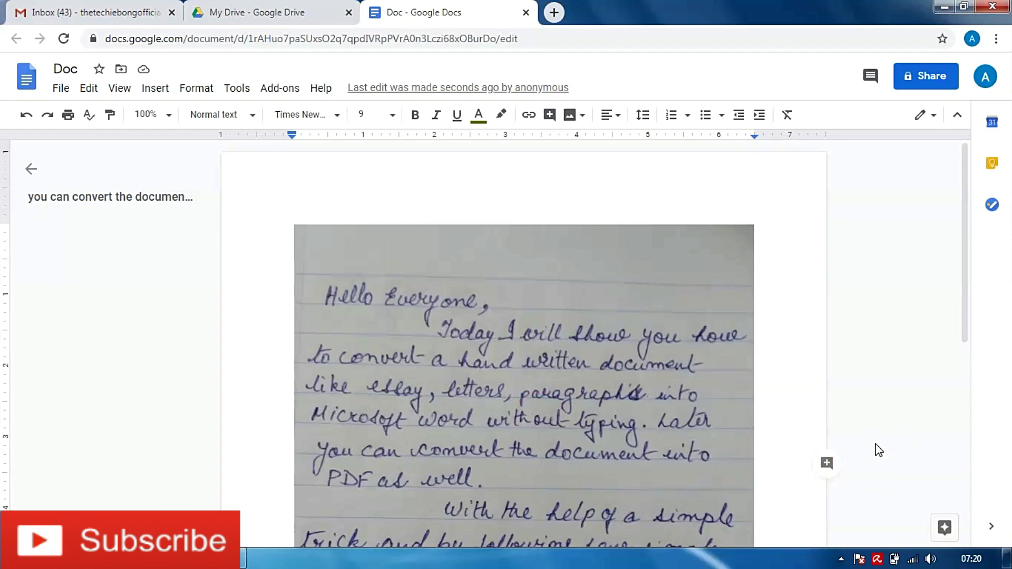
scroll(878, 450, "down", 4)
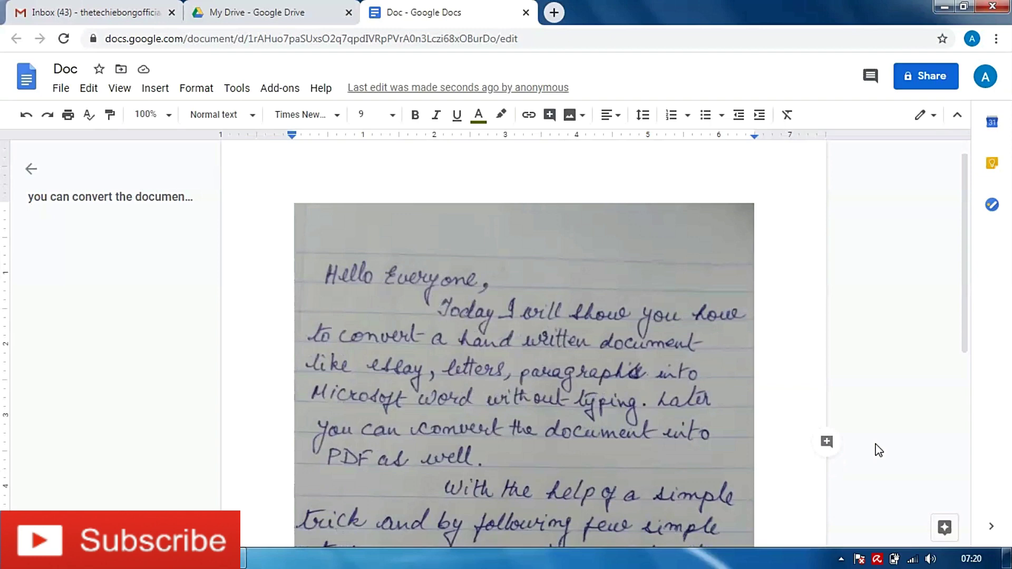
scroll(878, 449, "down", 3)
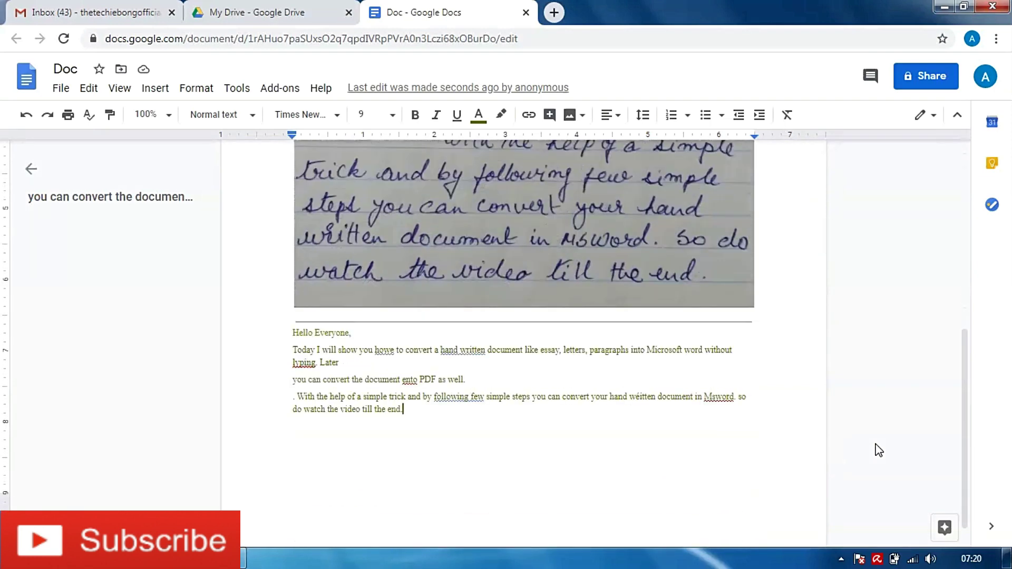
left_click(632, 449)
left_click(619, 444)
scroll(620, 444, "up", 10)
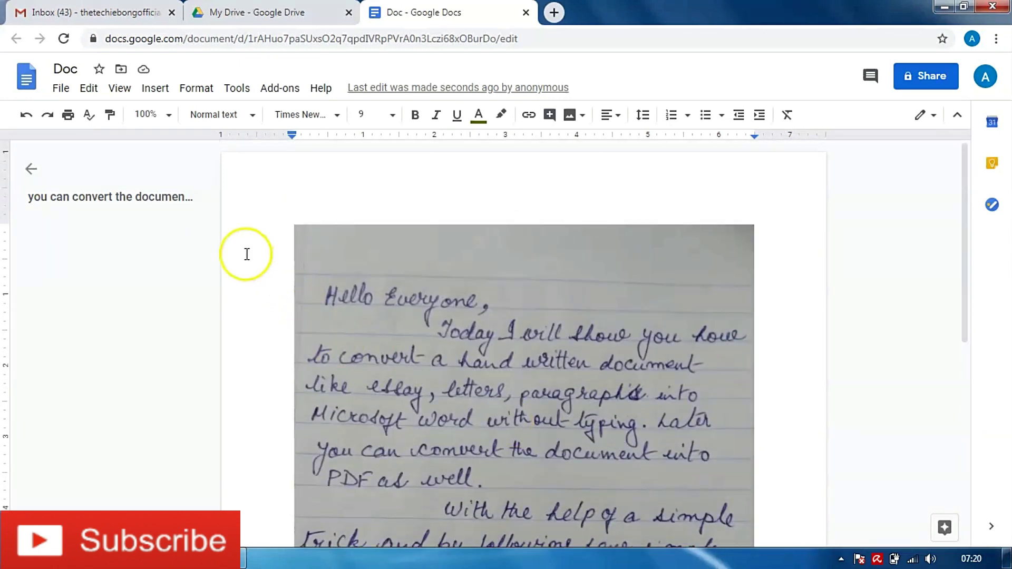
Download the document as a Microsoft Word (.docx) file
left_click(61, 90)
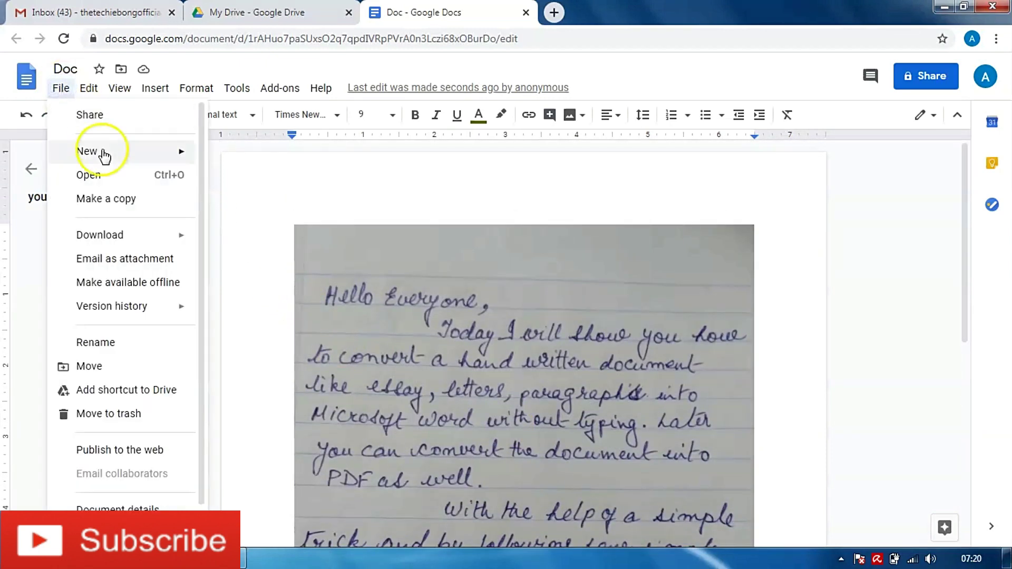
mouse_move(111, 241)
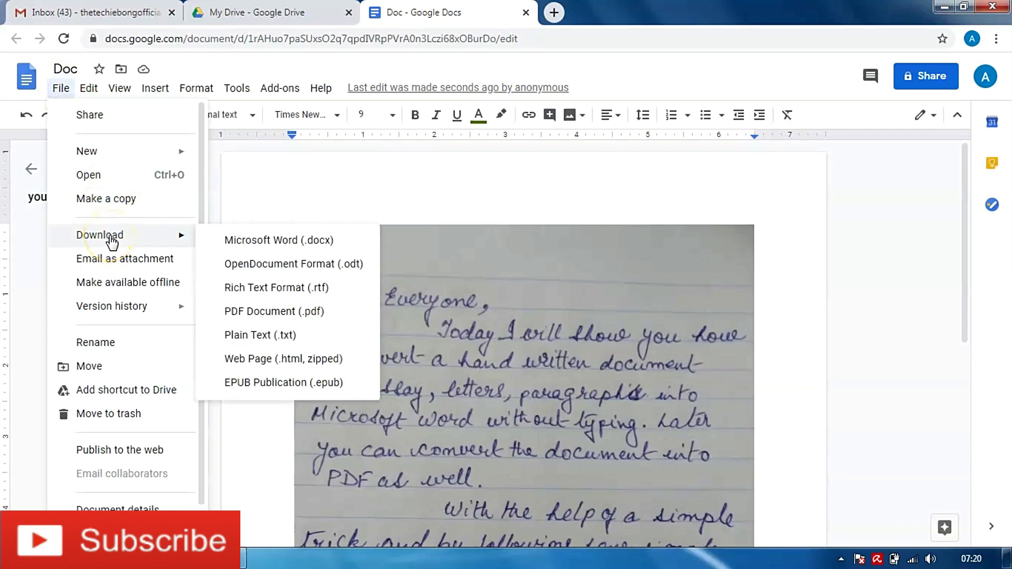
left_click(270, 242)
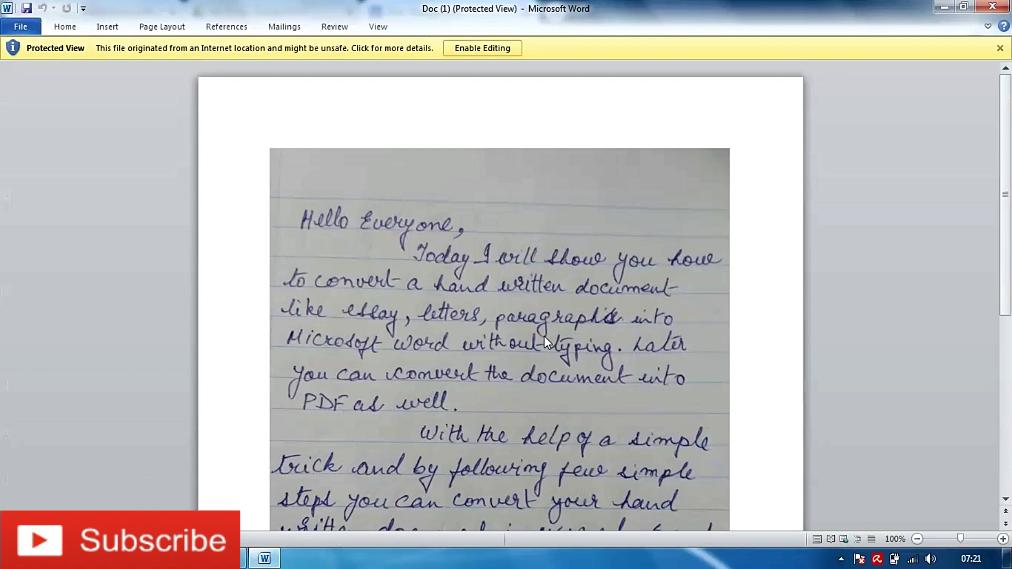
Enable editing on Doc (1) so it leaves Protected View
left_click(496, 49)
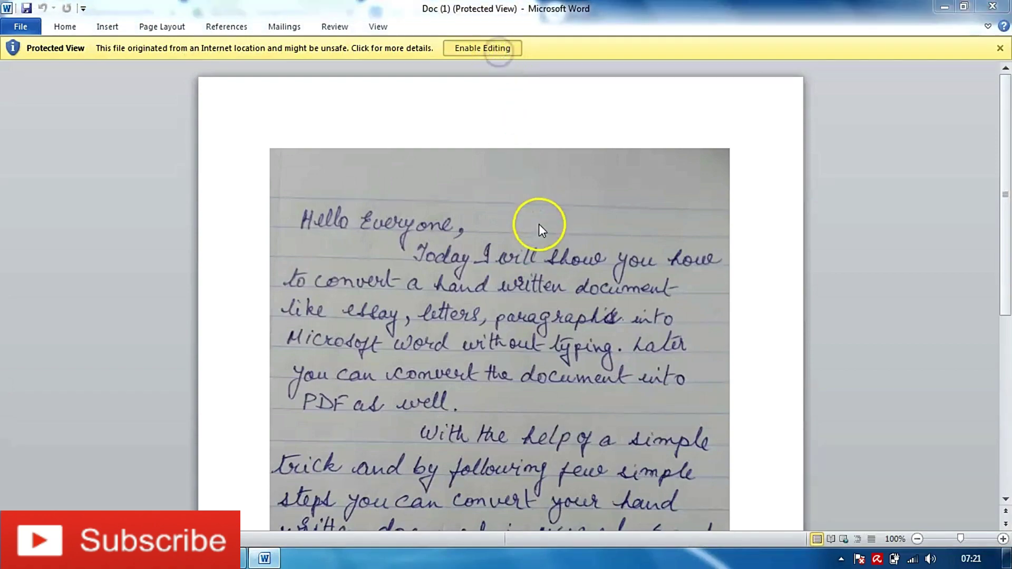
scroll(562, 277, "down", 1)
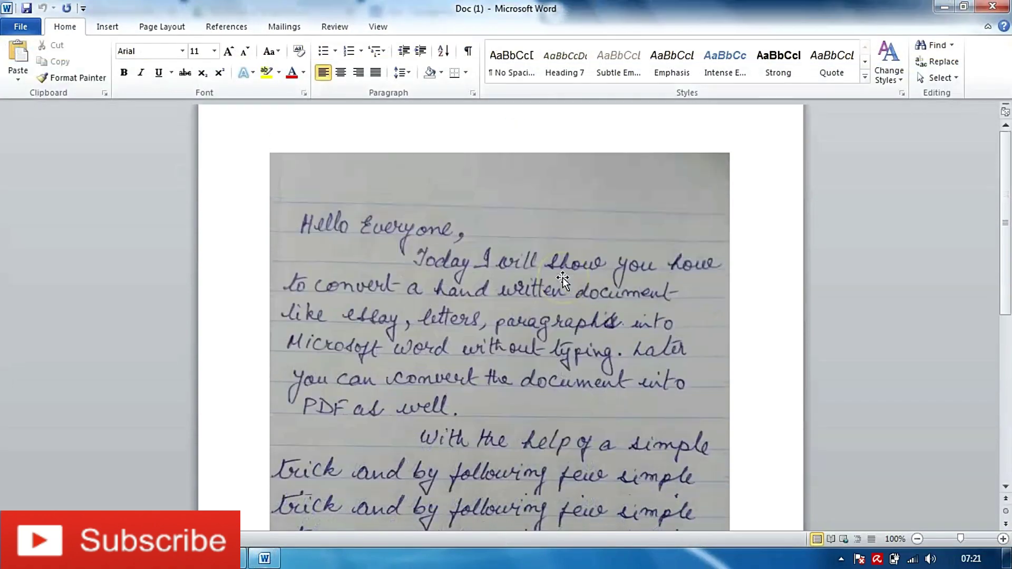
scroll(562, 278, "down", 4)
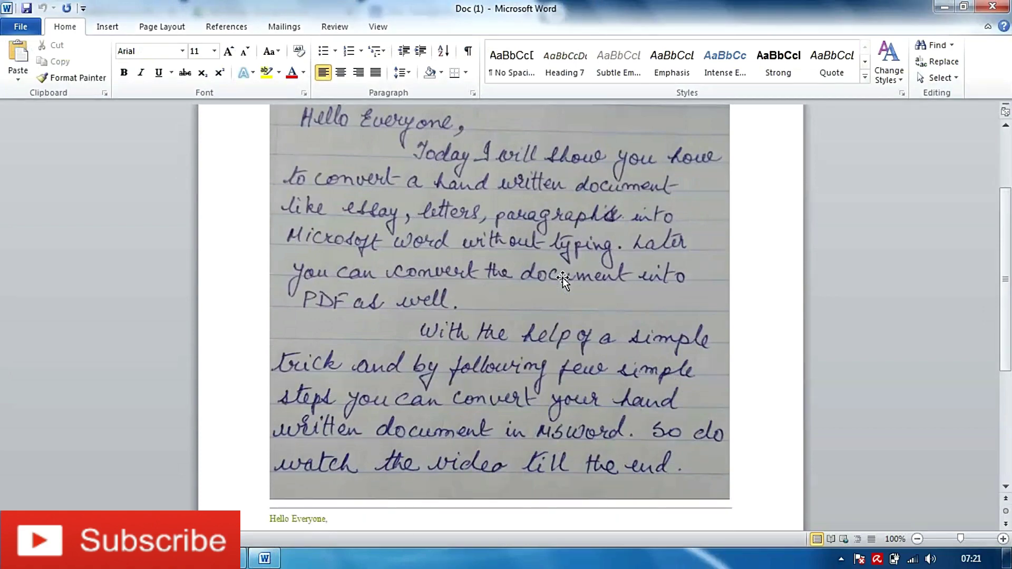
scroll(562, 277, "down", 3)
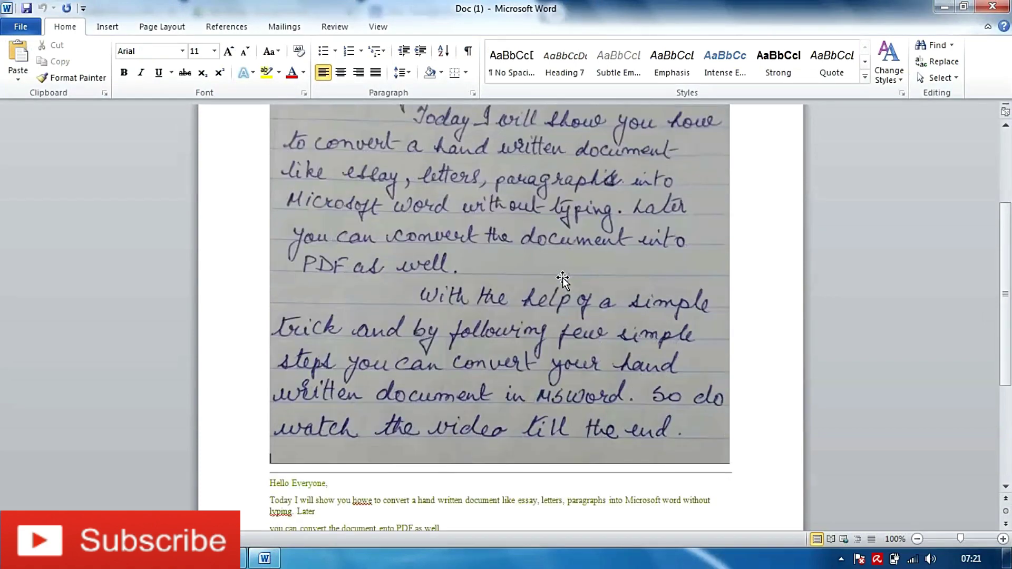
scroll(562, 277, "up", 7)
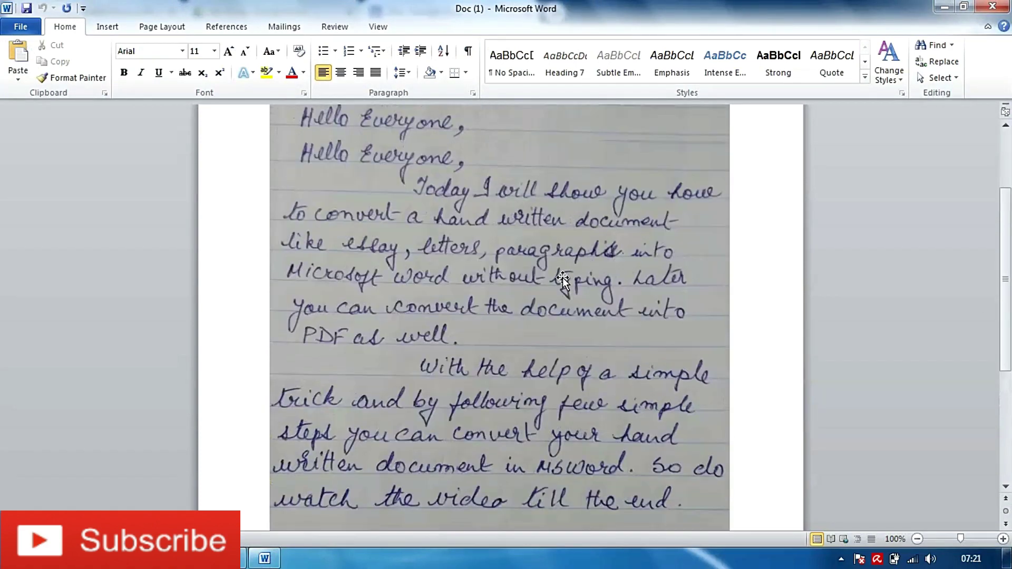
left_click(554, 276)
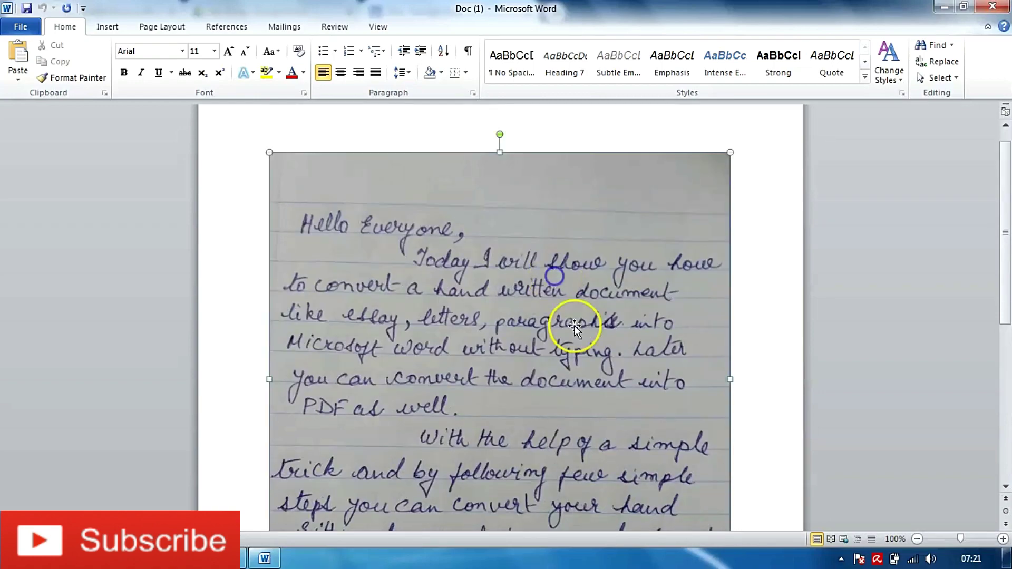
scroll(575, 327, "down", 5)
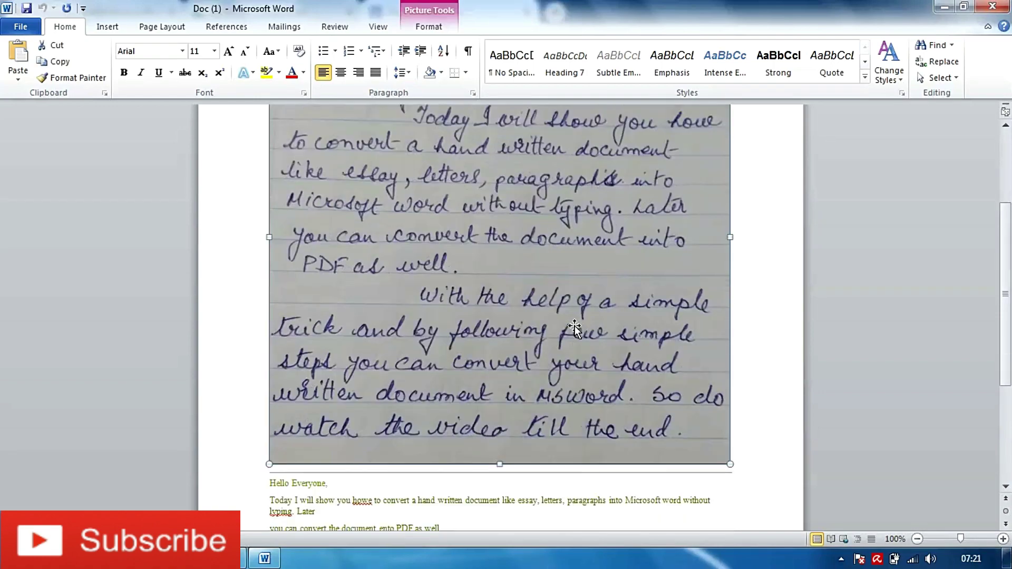
scroll(575, 328, "down", 3)
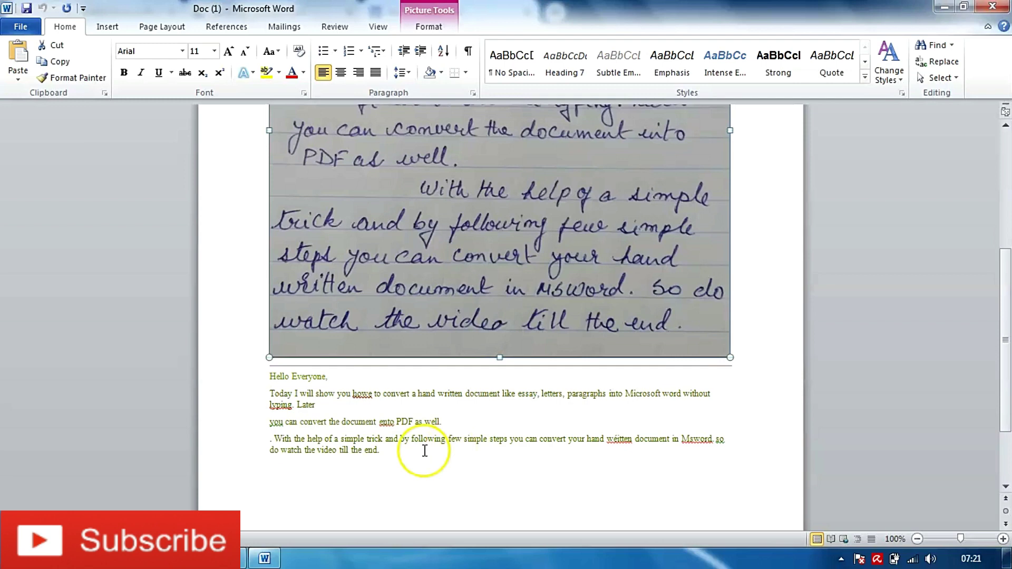
left_click(425, 451)
left_click_drag(383, 451, 277, 380)
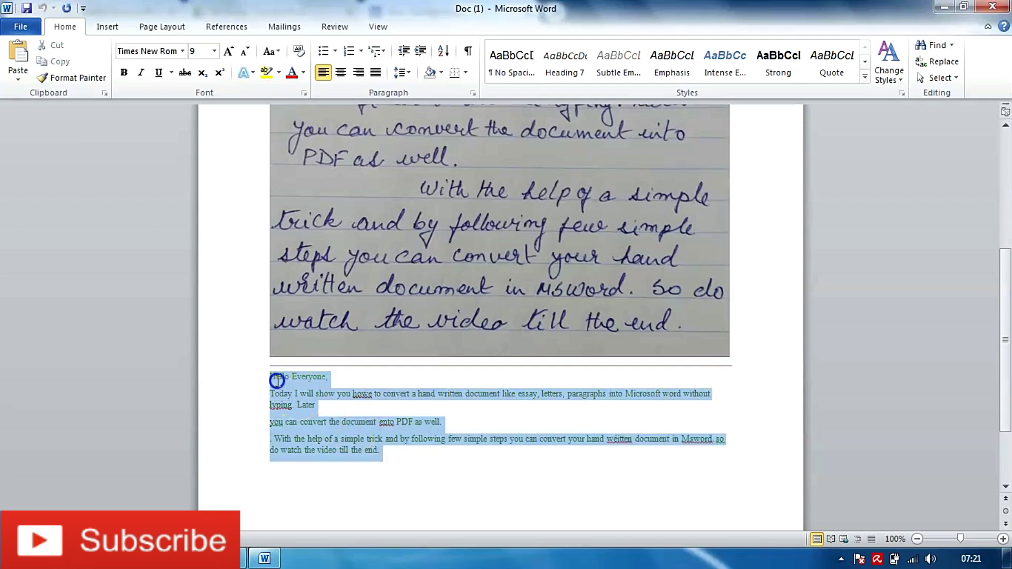
left_click(480, 477)
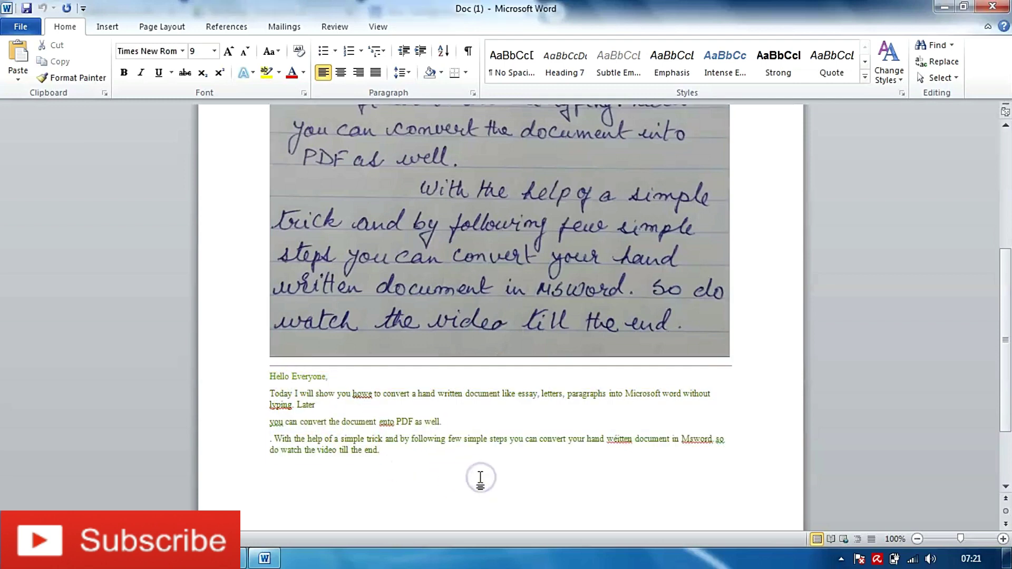
scroll(480, 478, "up", 5)
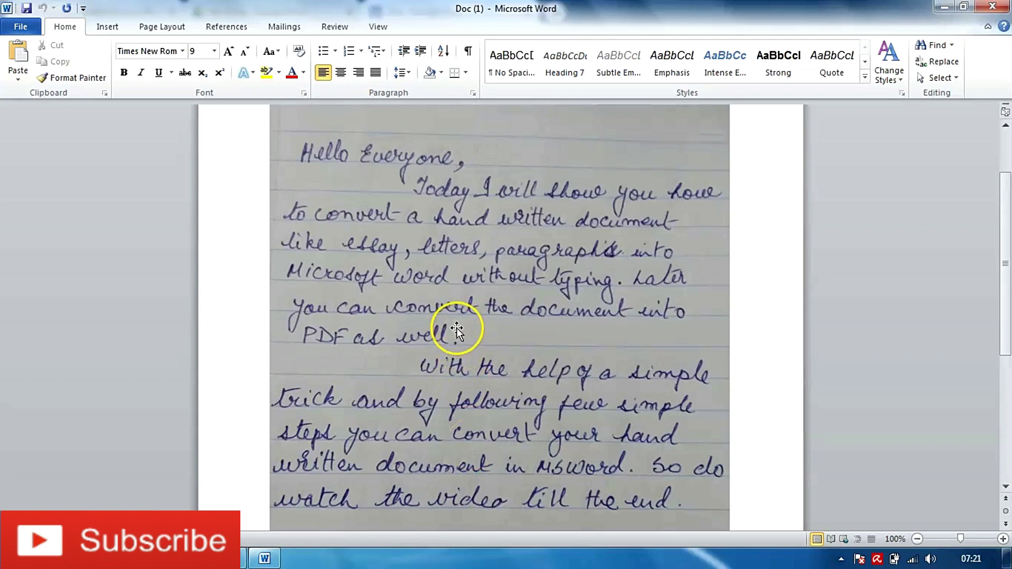
scroll(457, 328, "down", 4)
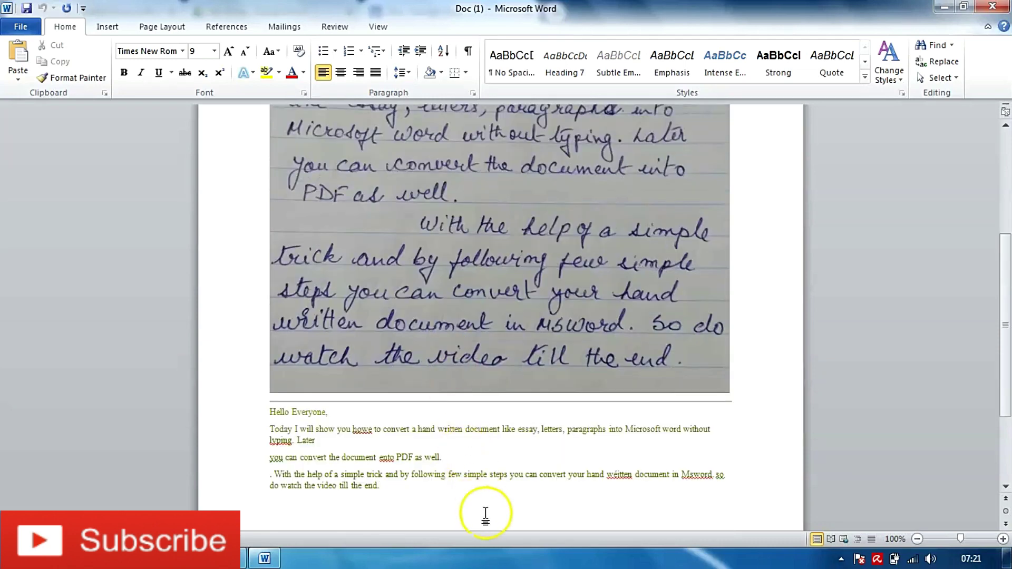
scroll(487, 495, "down", 1)
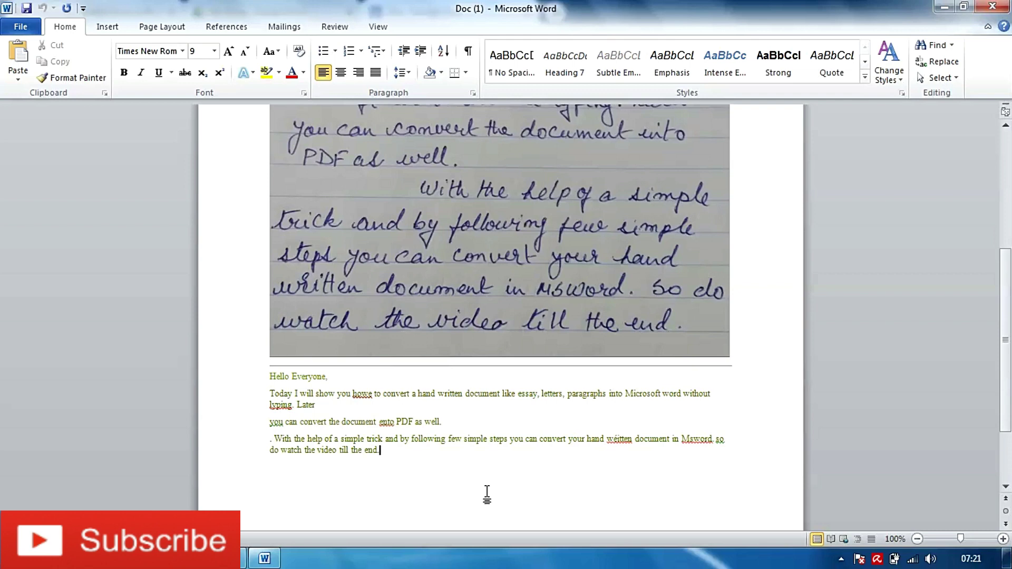
left_click(494, 303)
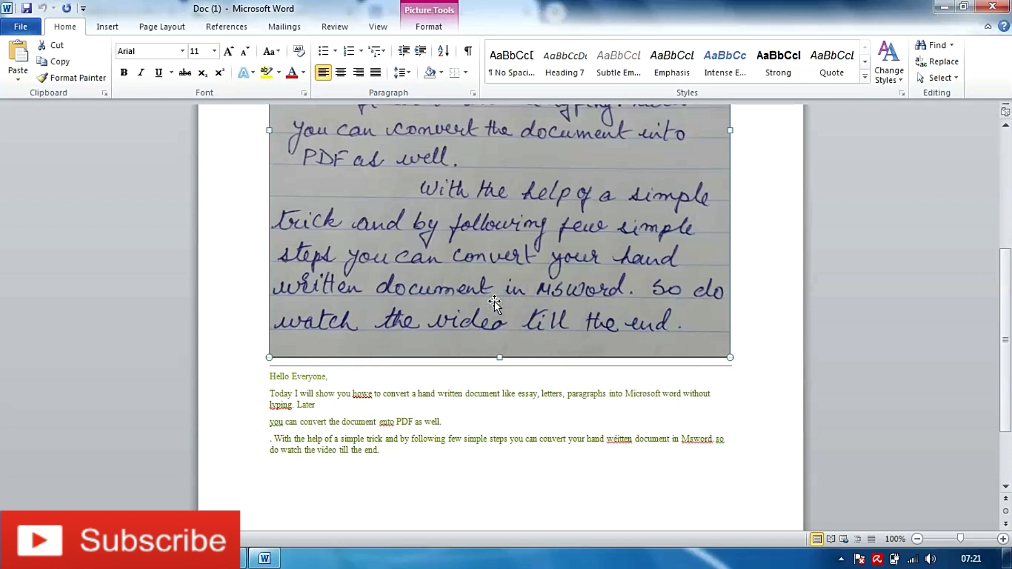
Delete the handwritten image, the horizontal line and the empty first paragraph
key("Delete")
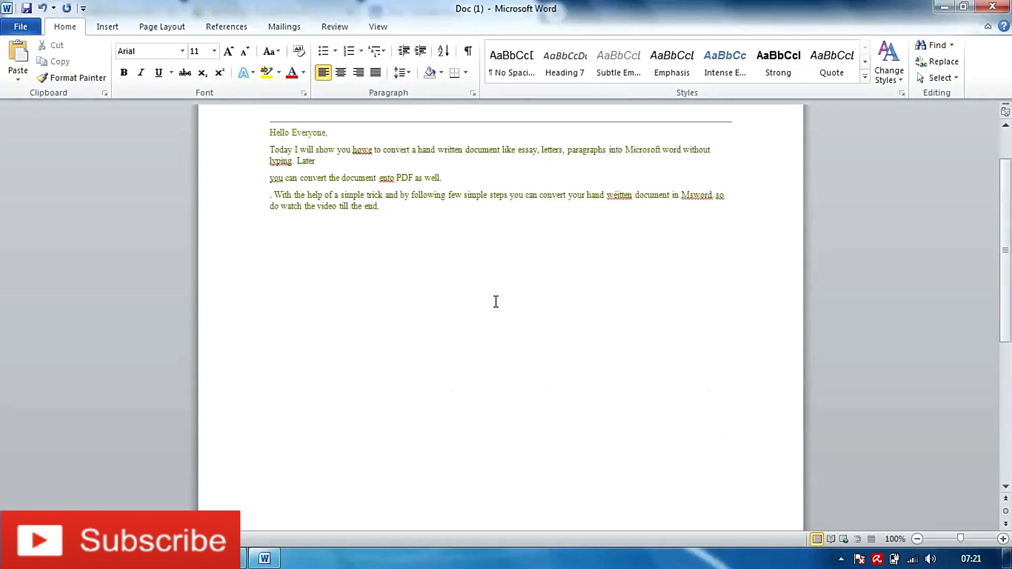
left_click(491, 122)
key("Delete")
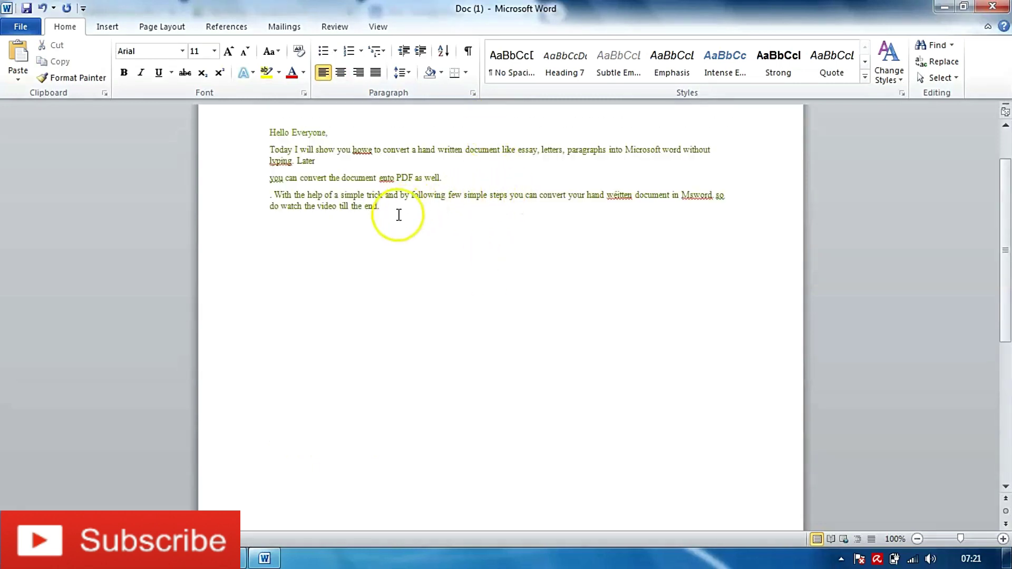
key("Delete")
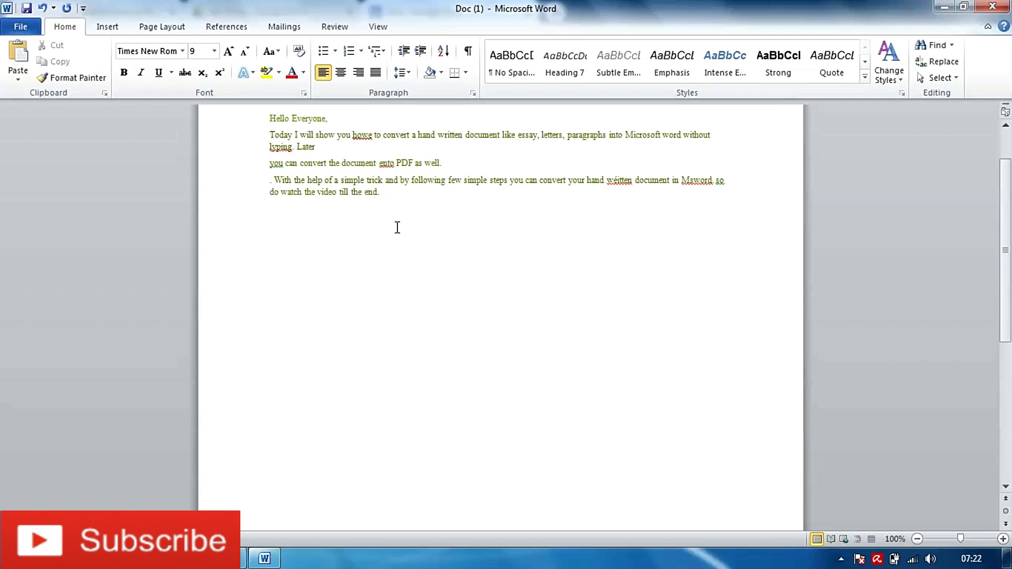
Set all the converted note text to 12-point font size
left_click(426, 220)
left_click_drag(388, 192, 265, 111)
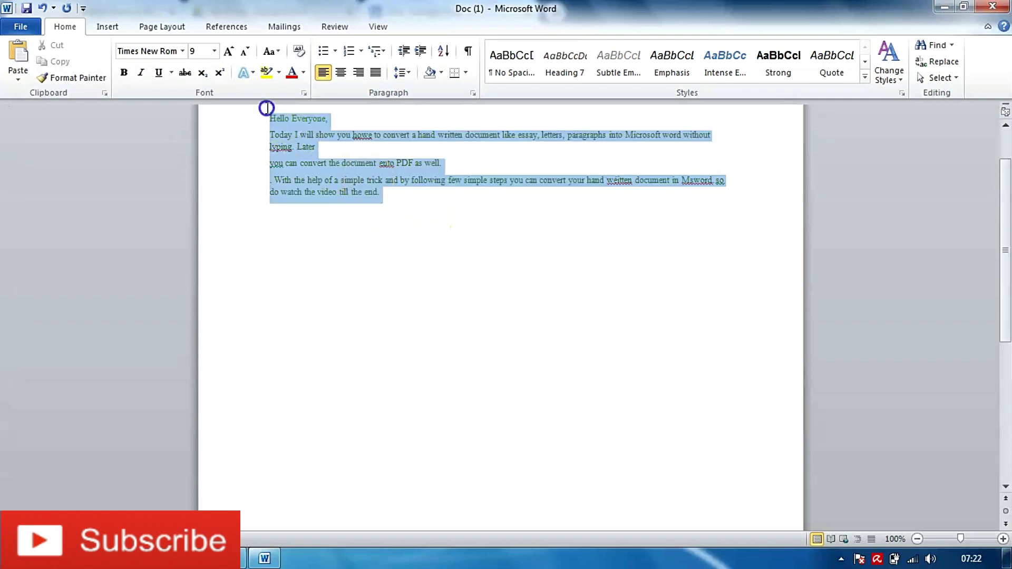
left_click(214, 52)
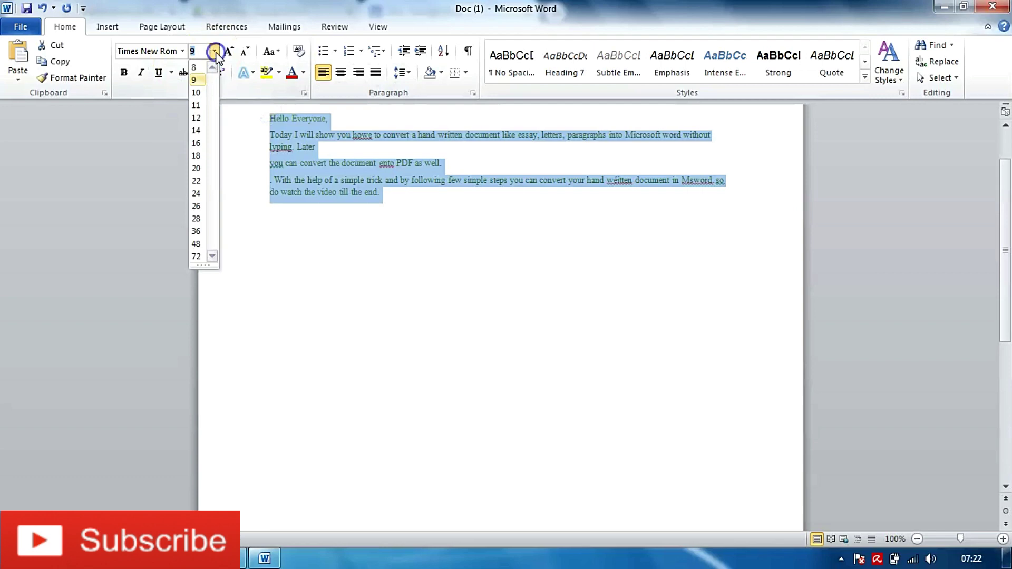
left_click(197, 93)
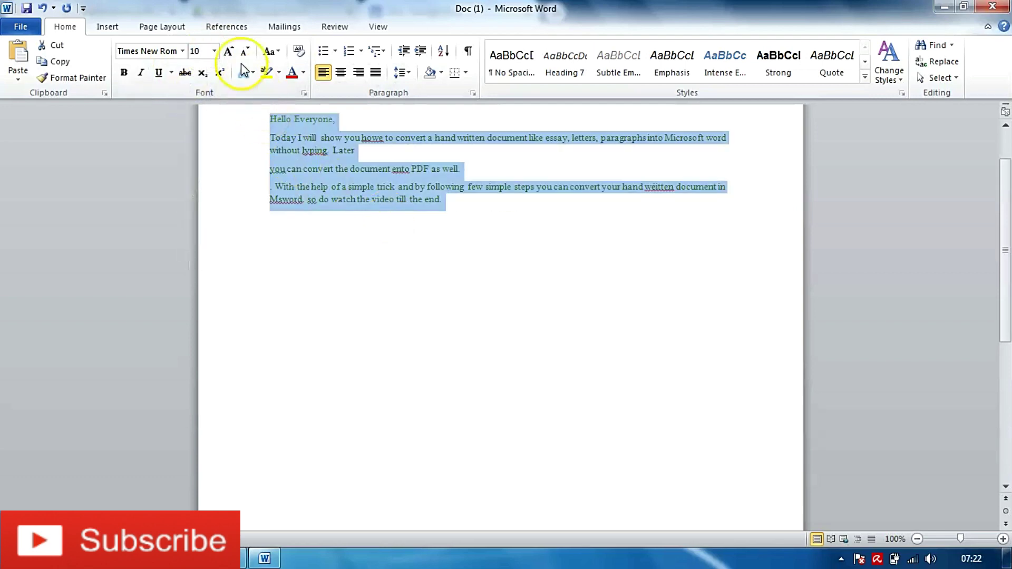
left_click(214, 51)
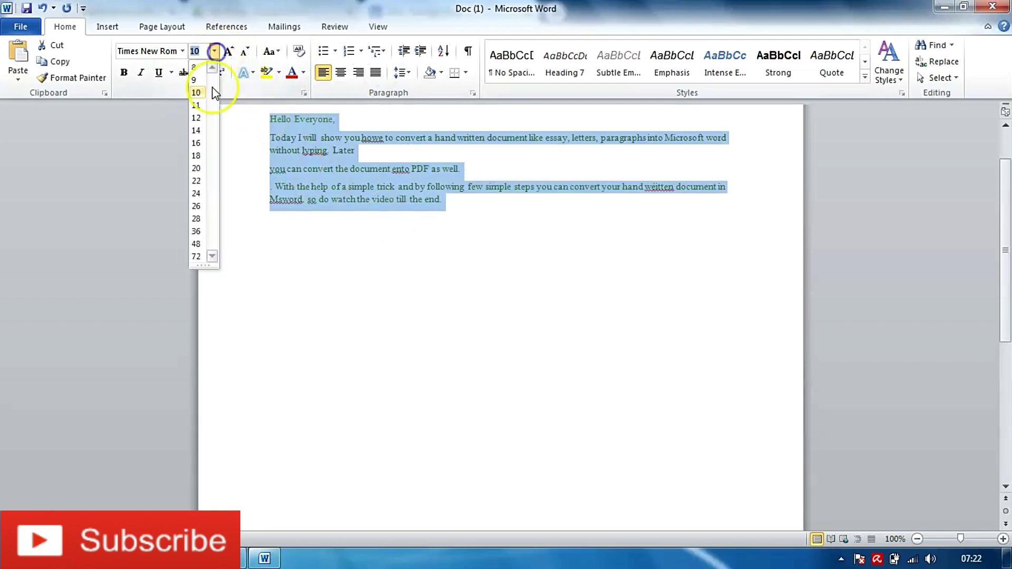
left_click(196, 117)
left_click(429, 267)
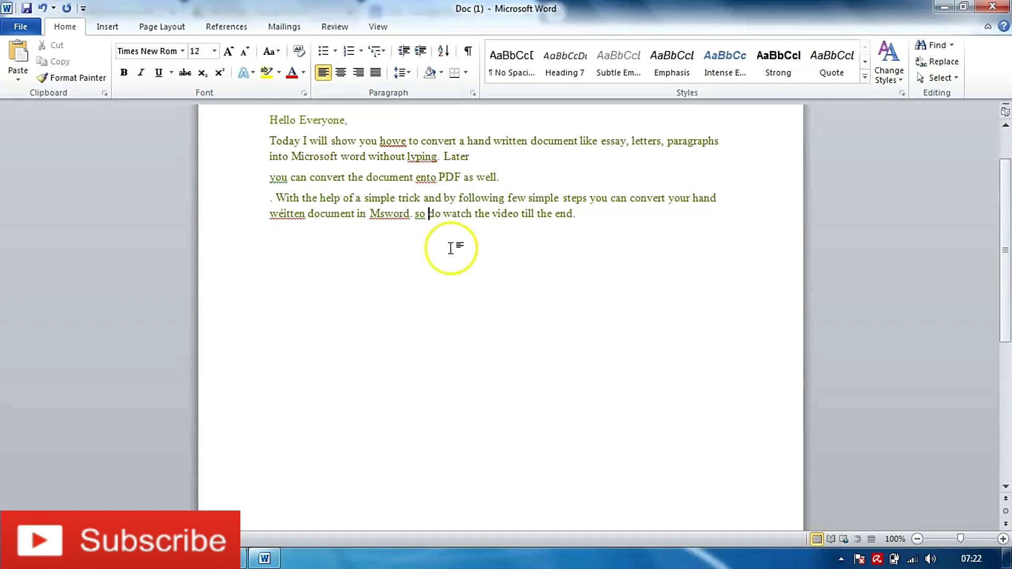
Correct the typos howe, lyping, ento and wéitten to how, typing, into and written
left_click(402, 140)
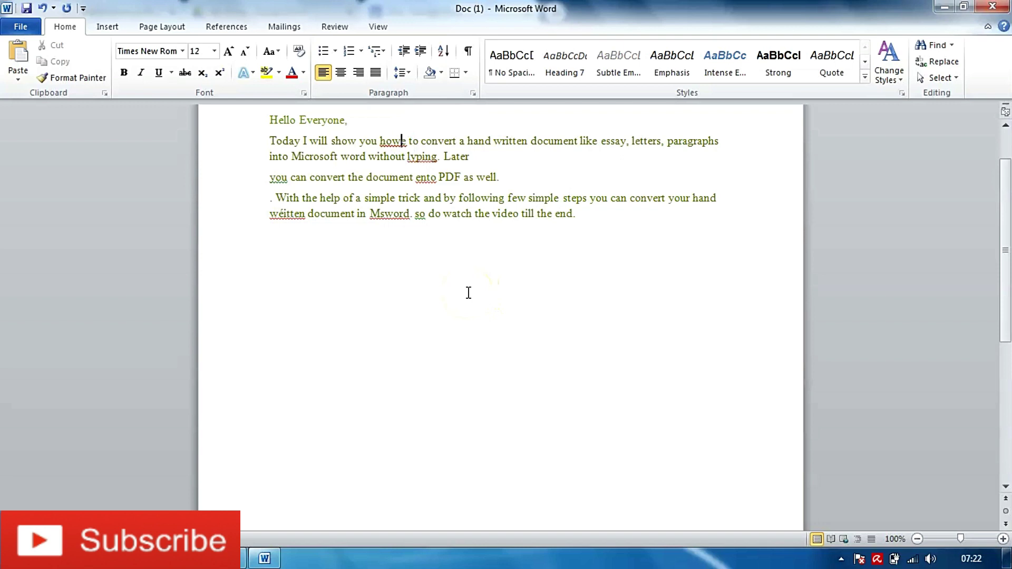
key("Delete")
left_click(411, 156)
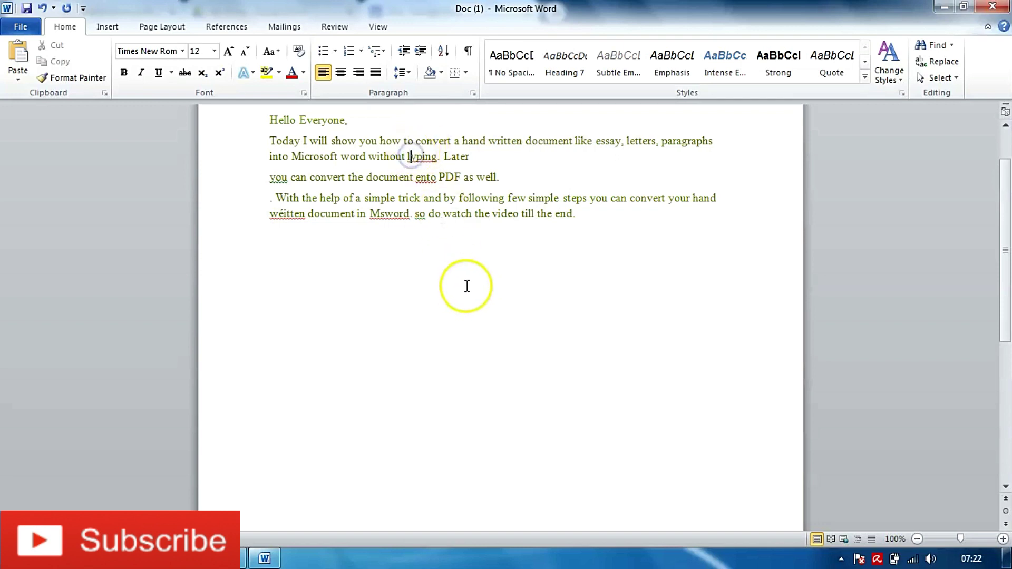
key("BackSpace")
type("t")
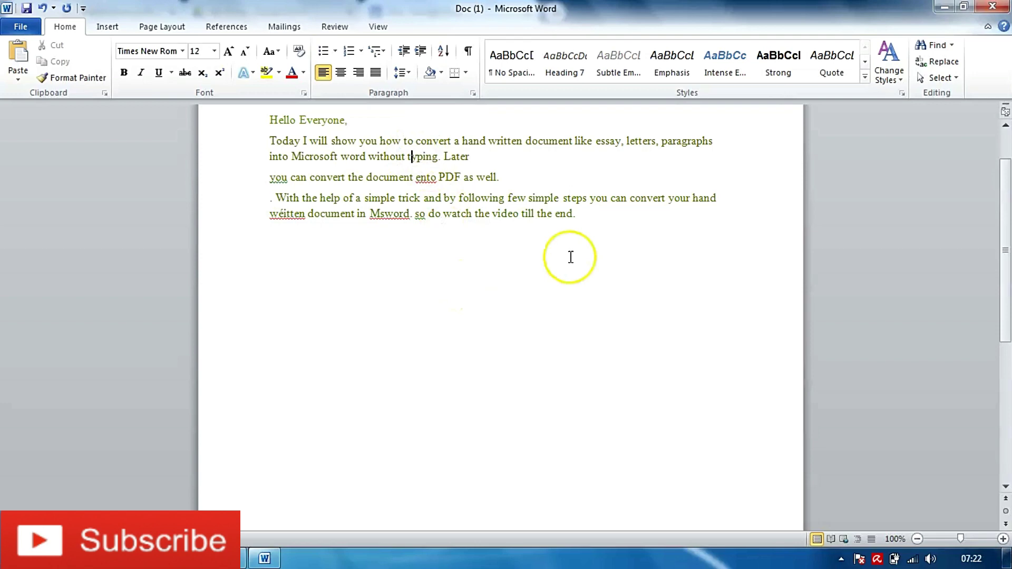
left_click(421, 177)
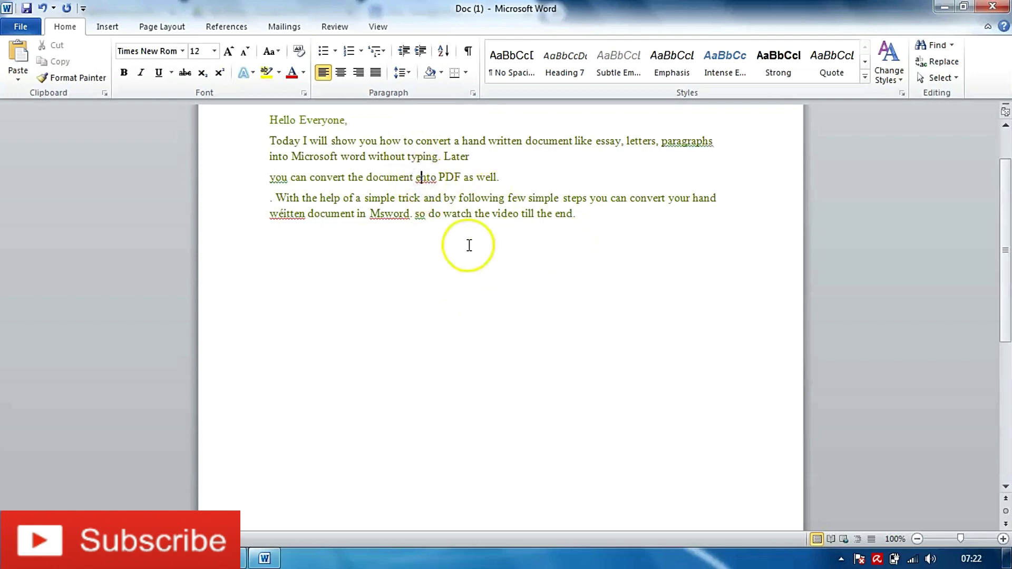
key("BackSpace")
type("i")
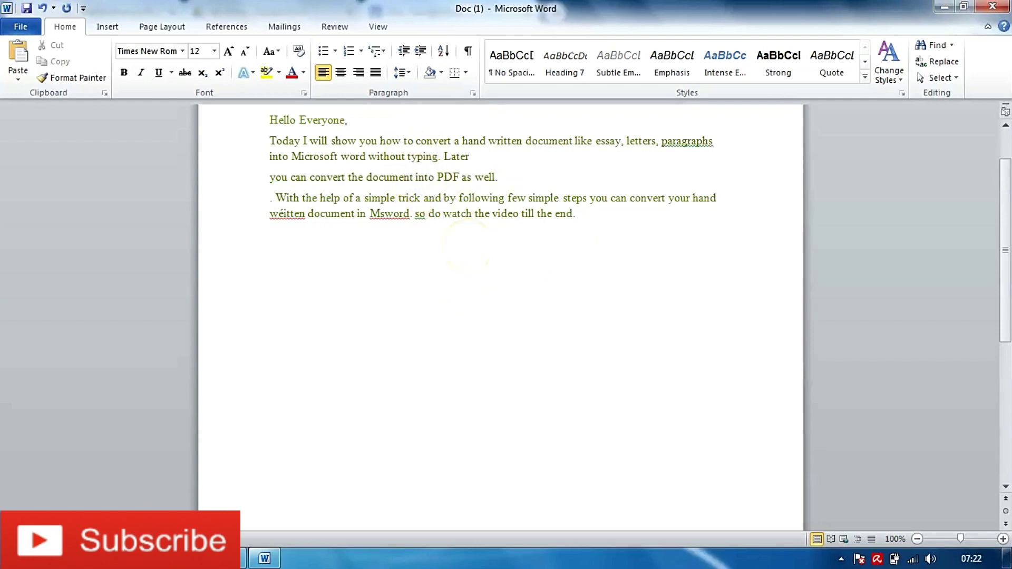
left_click(283, 214)
key("BackSpace")
key("BackSpace")
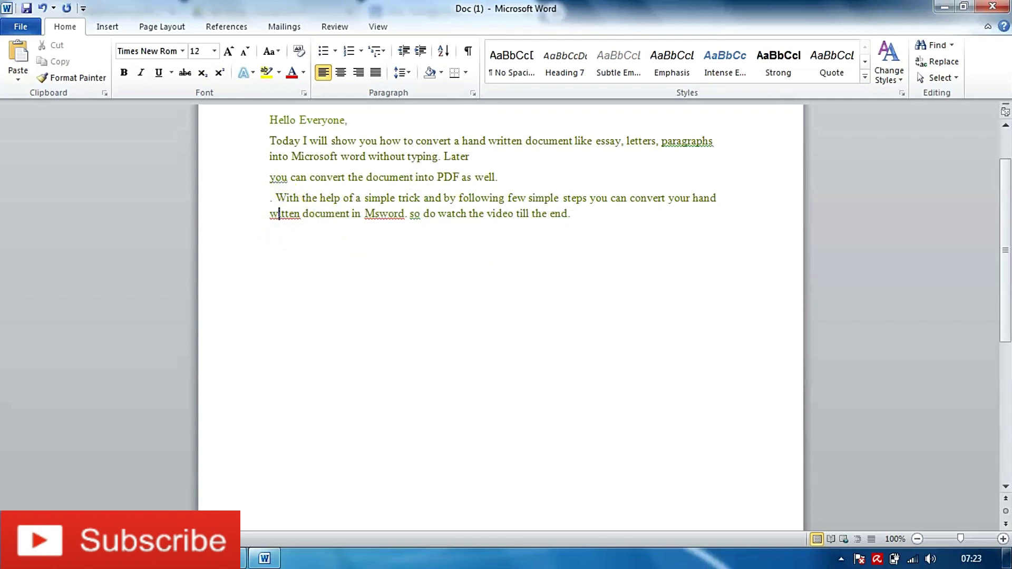
type("r")
Capitalise You, split Msword into Ms Word, and end that sentence with 'So' starting the next
left_click(271, 178)
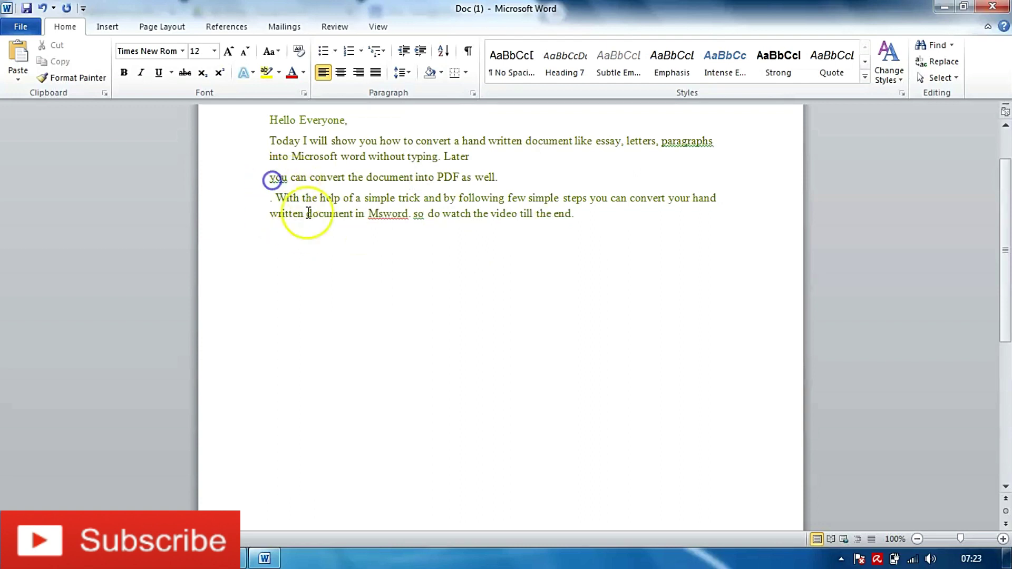
key("Delete")
type("Y")
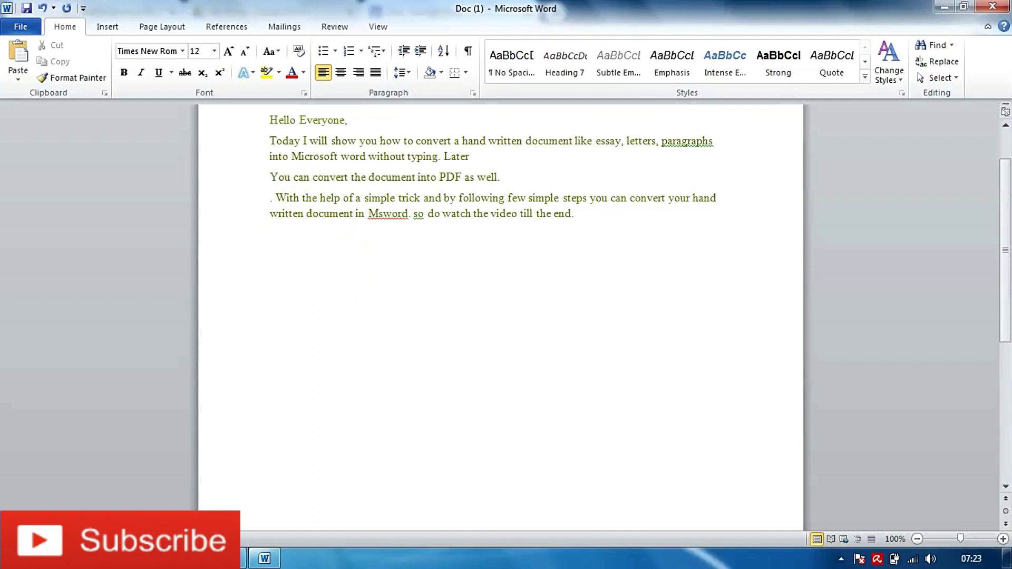
left_click(383, 213)
key("Delete")
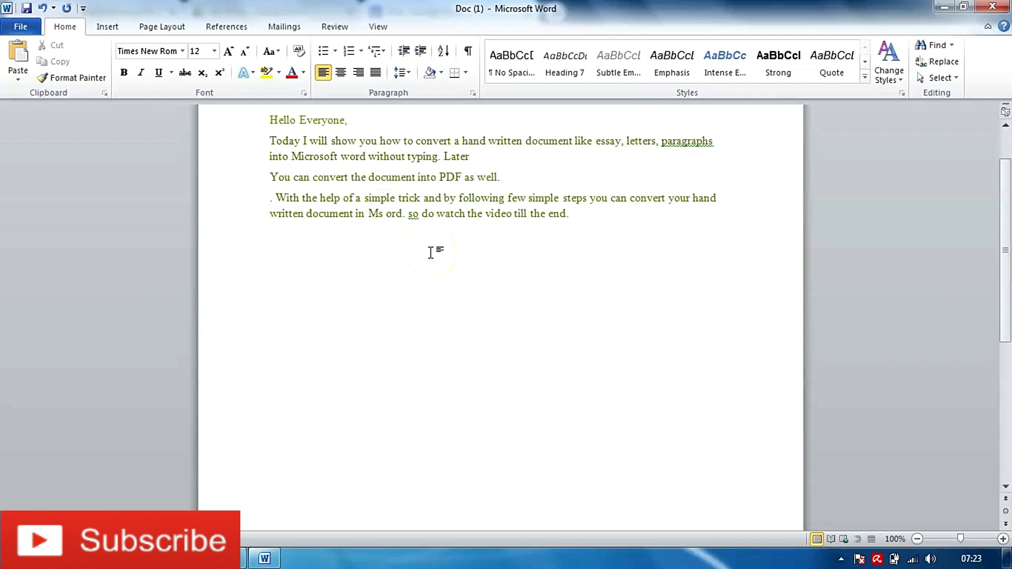
type("W")
left_click(421, 213)
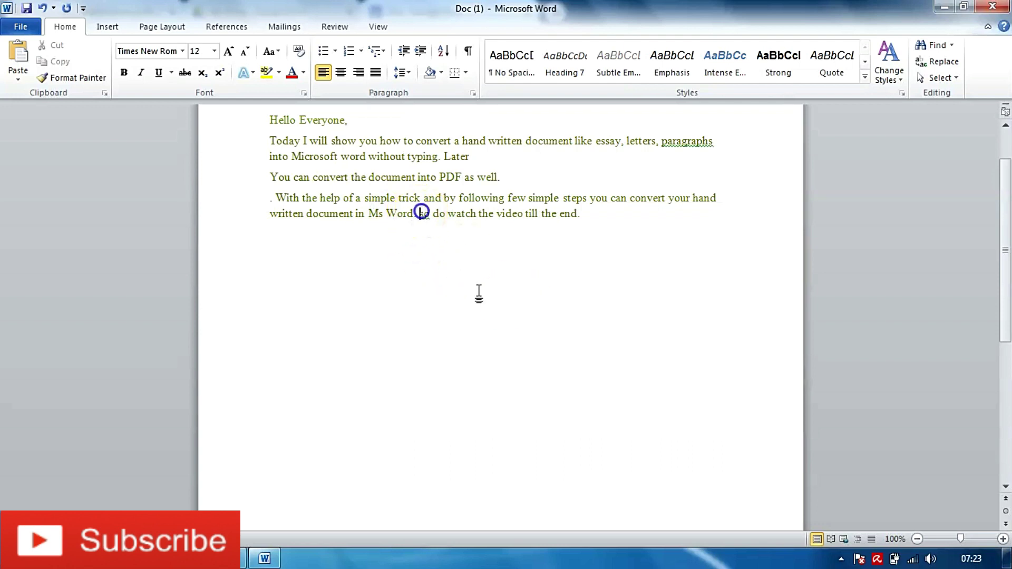
key("BackSpace")
type(".")
key("Delete")
type("S")
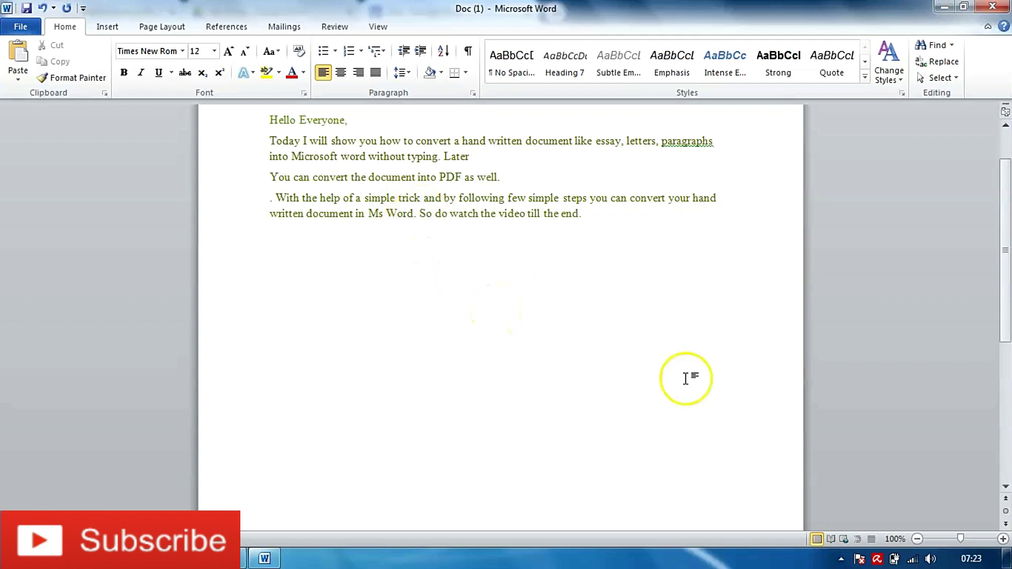
Ignore the grammar flag on the note's paragraphs
scroll(601, 356, "up", 3)
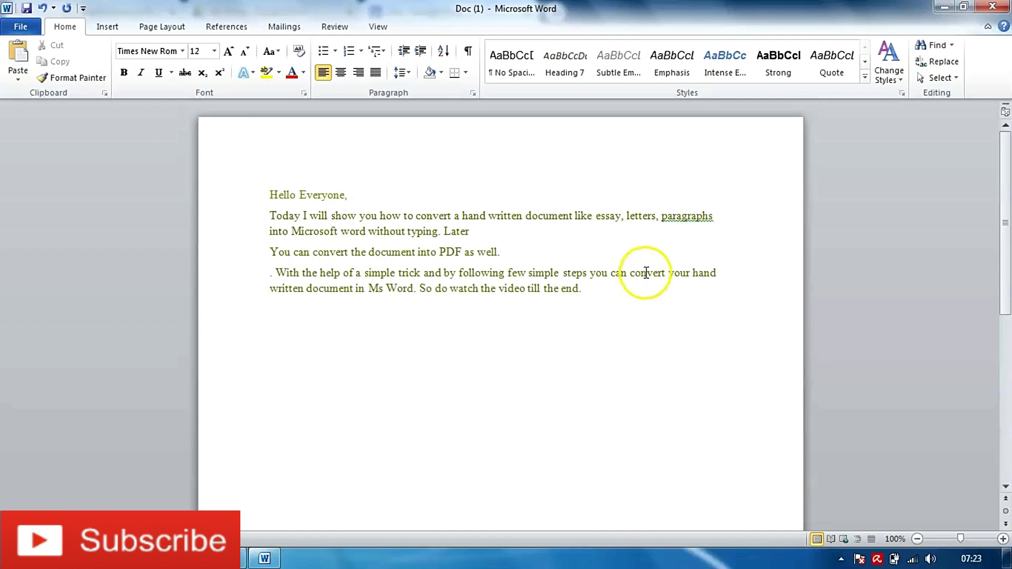
right_click(686, 217)
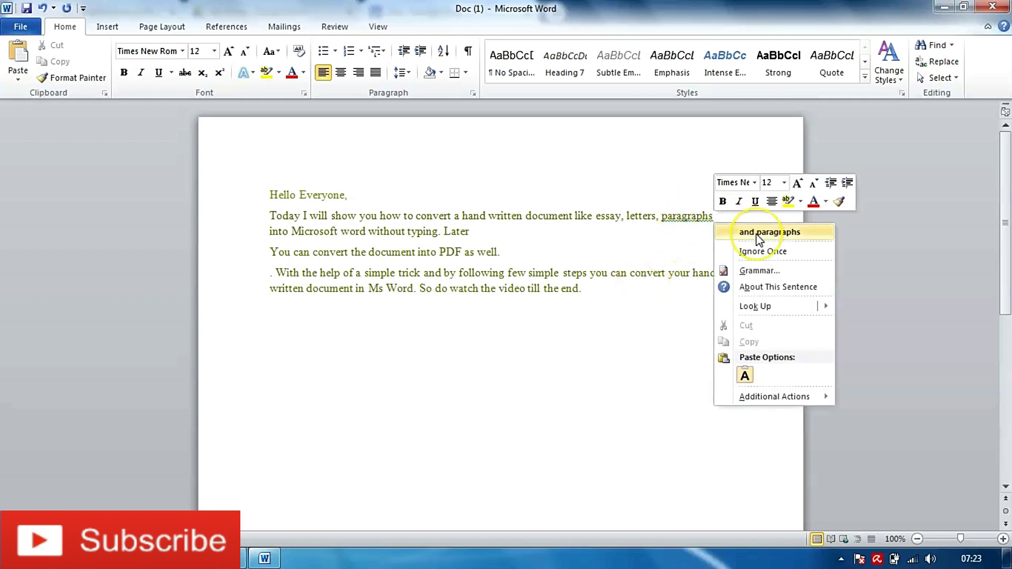
left_click(759, 252)
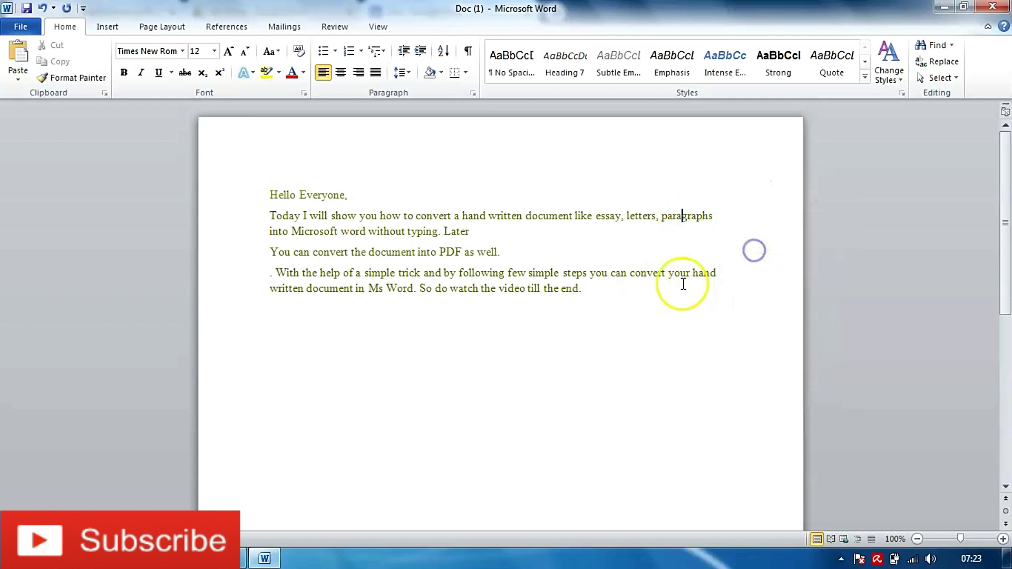
left_click(661, 294)
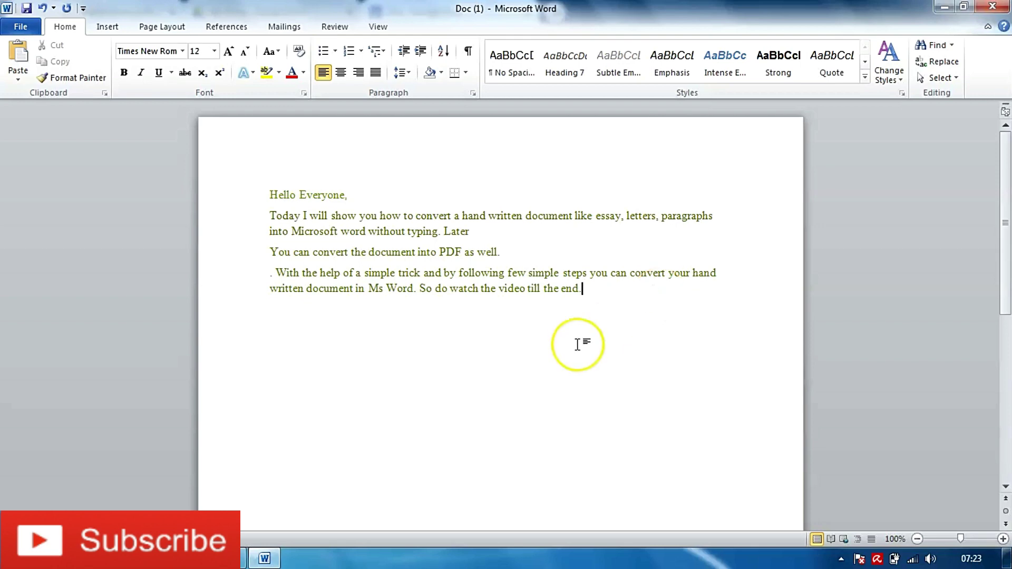
Join the PDF sentence onto the Later line, reading 'Later you can convert the document into PDF as well.'
left_click(477, 232)
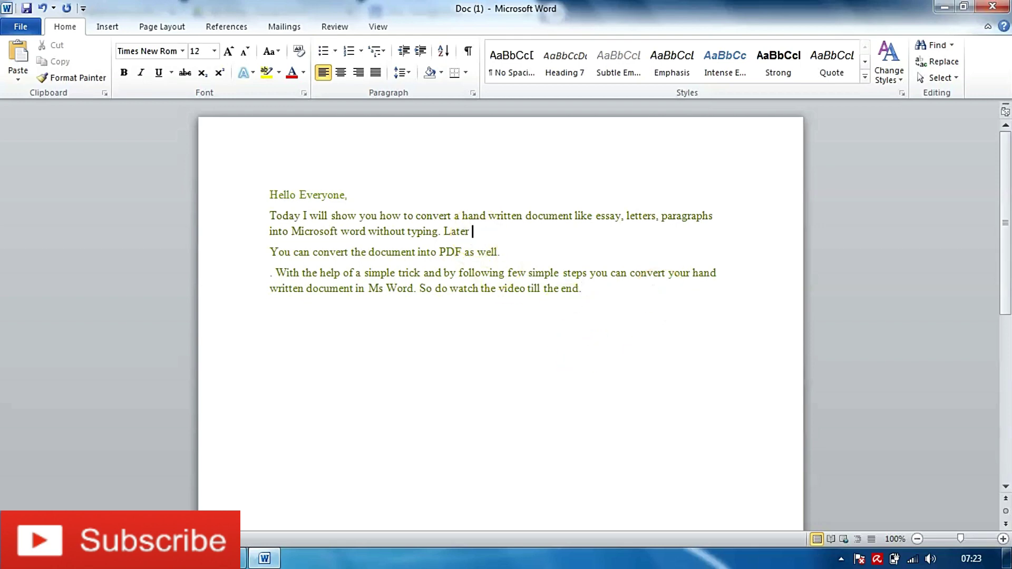
key("Delete")
key("Delete")
type("y")
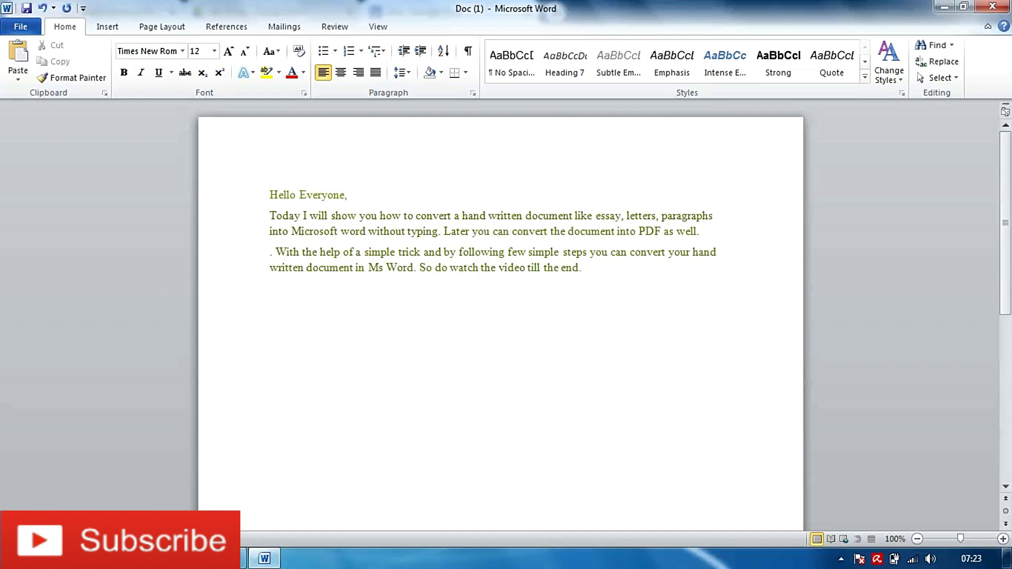
left_click(581, 315)
left_click(591, 289)
left_click(585, 287)
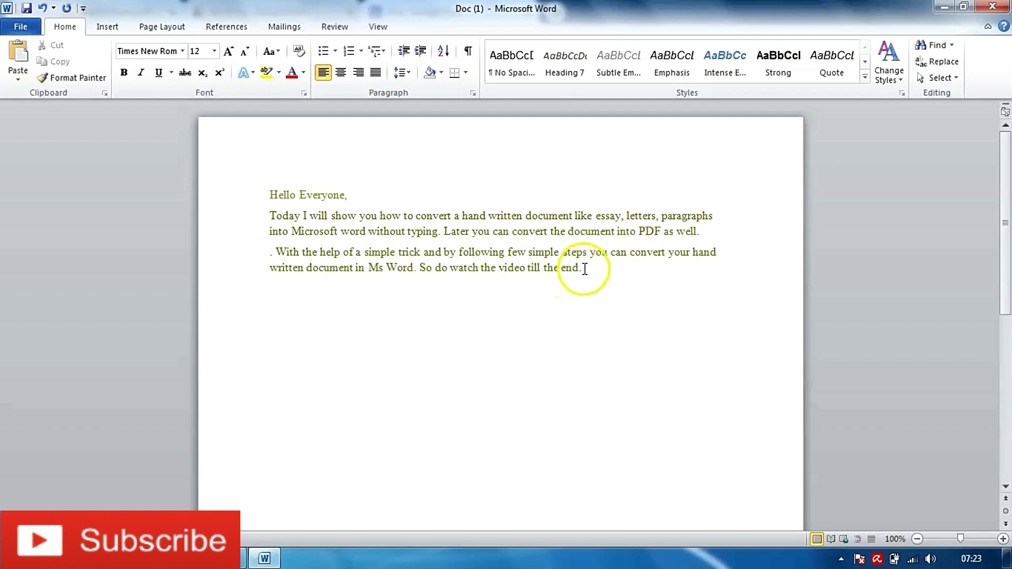
left_click_drag(585, 269, 280, 192)
left_click(466, 302)
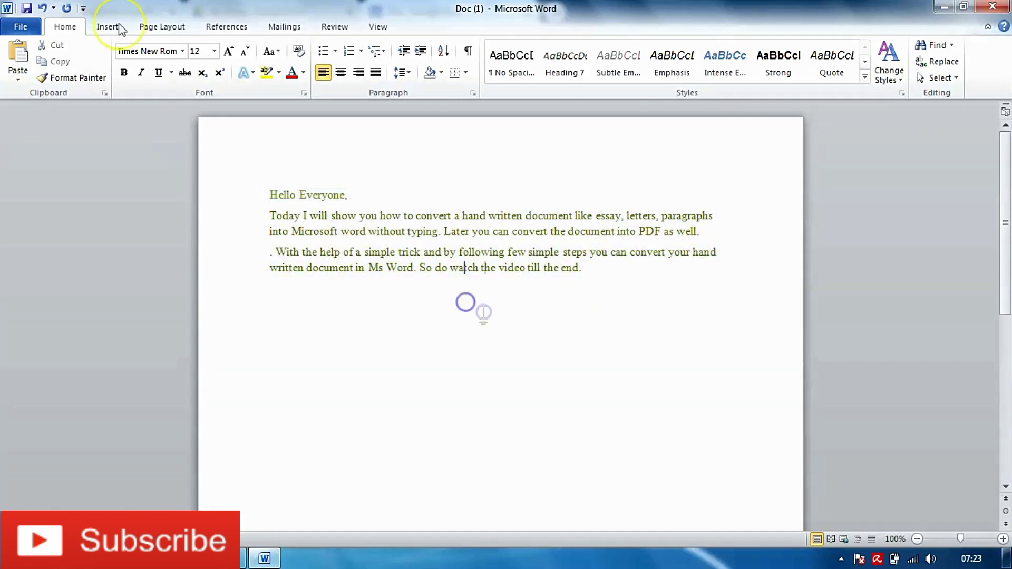
Save Doc (1) to the Desktop as a Word document, then close Word
left_click(20, 26)
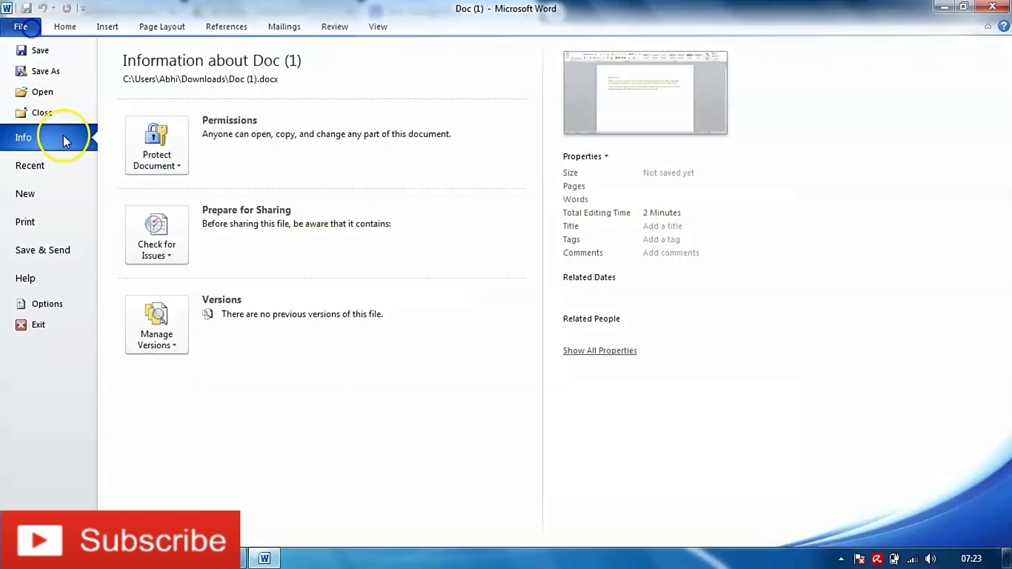
left_click(54, 71)
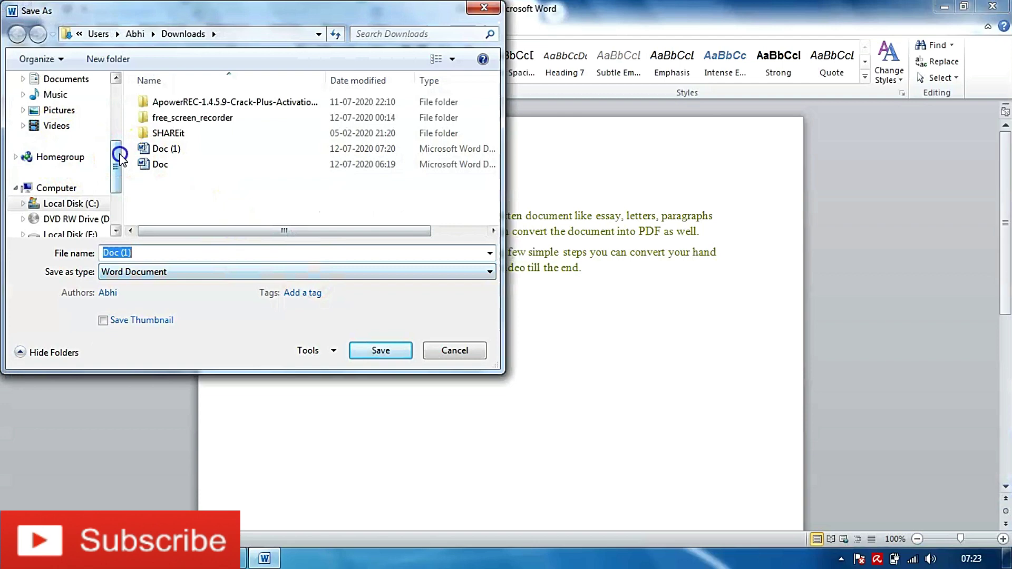
left_click_drag(120, 156, 119, 100)
left_click(63, 148)
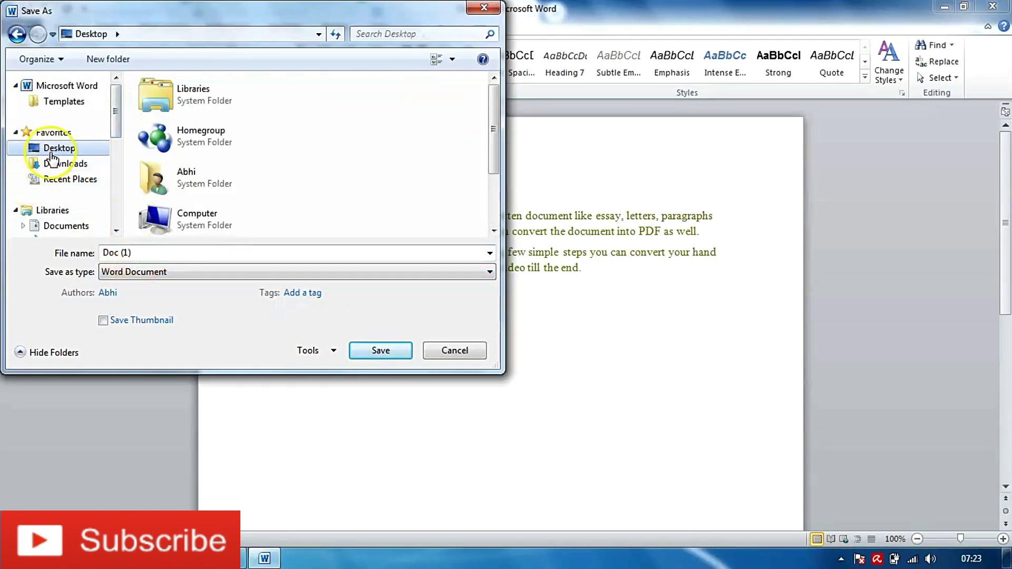
left_click(381, 351)
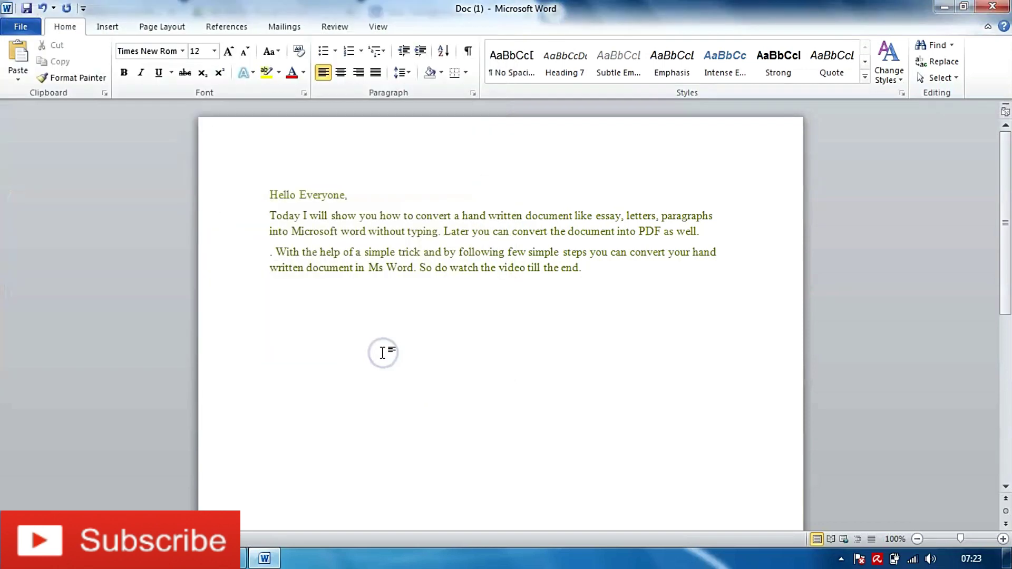
left_click(1001, 7)
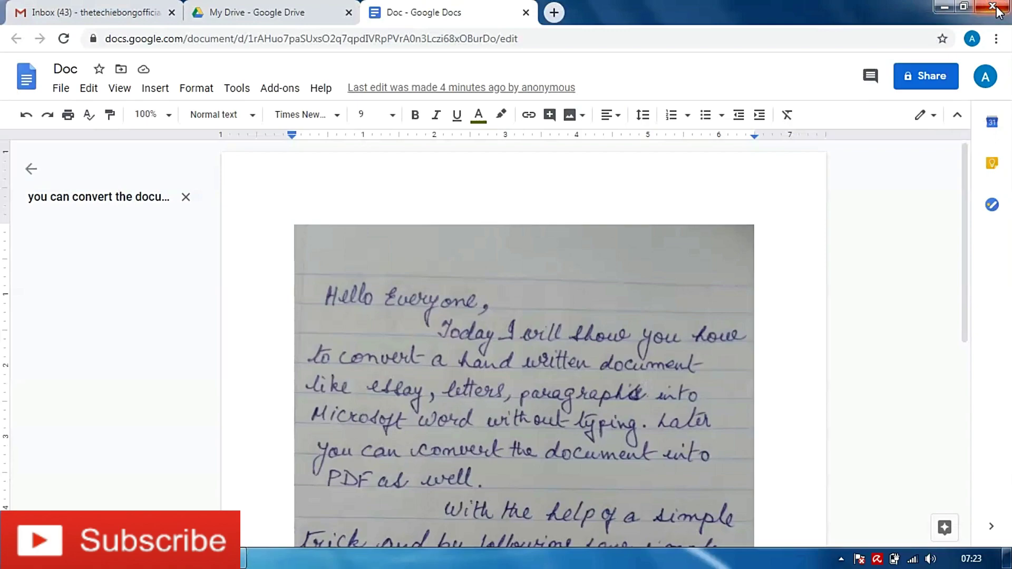
Close the browser and reopen Doc (1).docx from the Desktop in Word
left_click(997, 8)
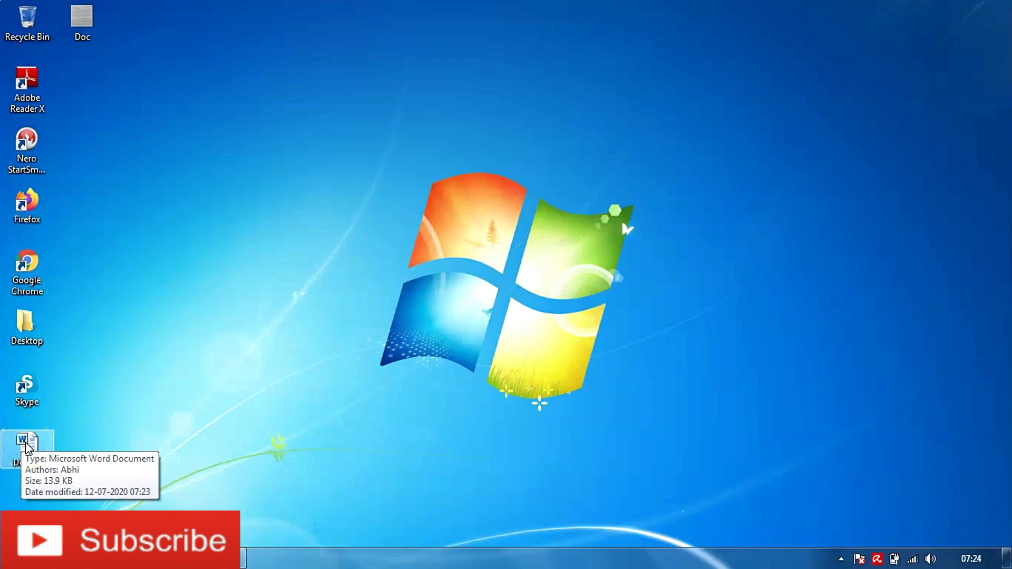
double_click(27, 445)
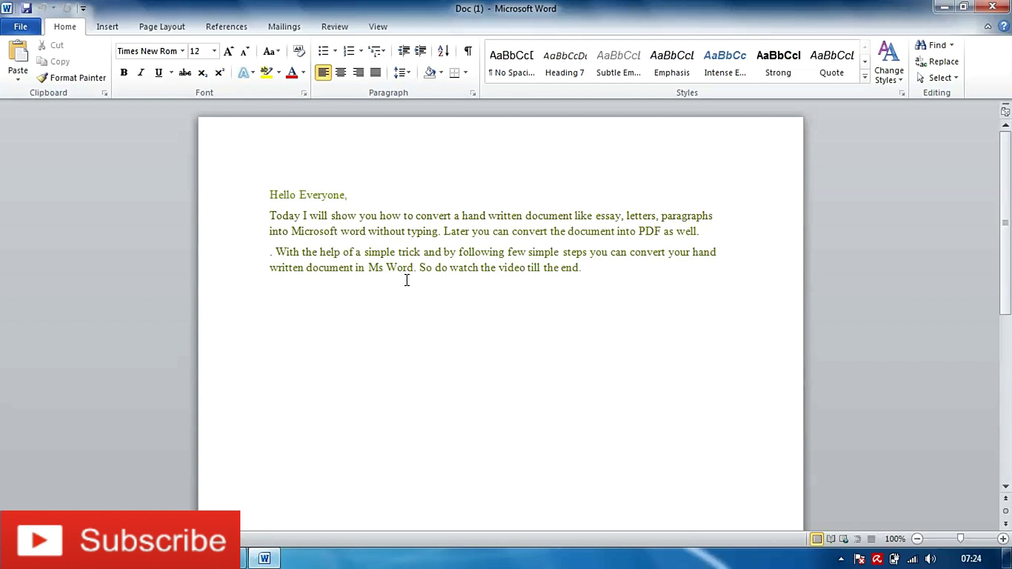
Close the earlier Docs copy and open Doc.jpg from My Drive with Google Docs
left_click(385, 291)
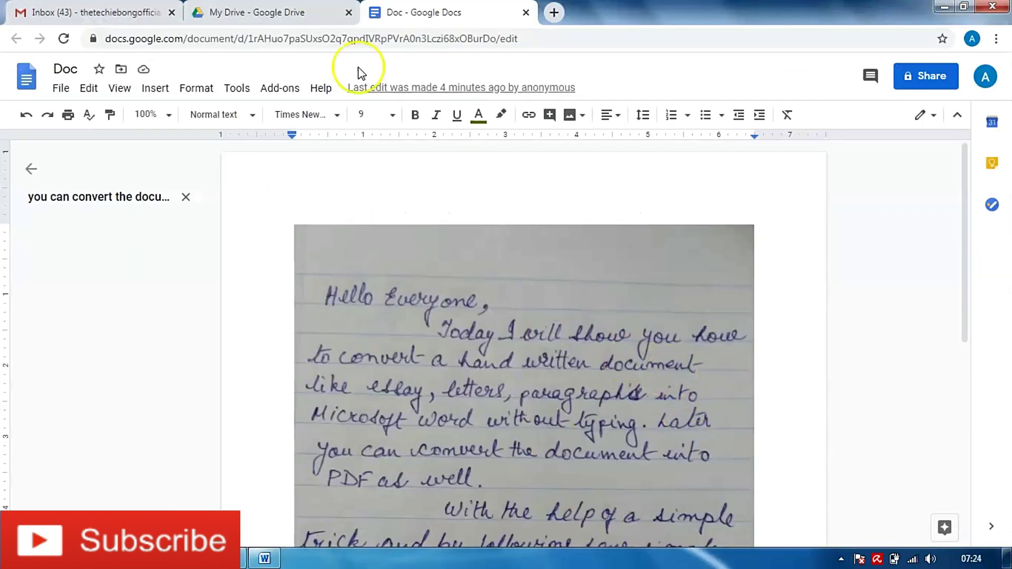
left_click(527, 13)
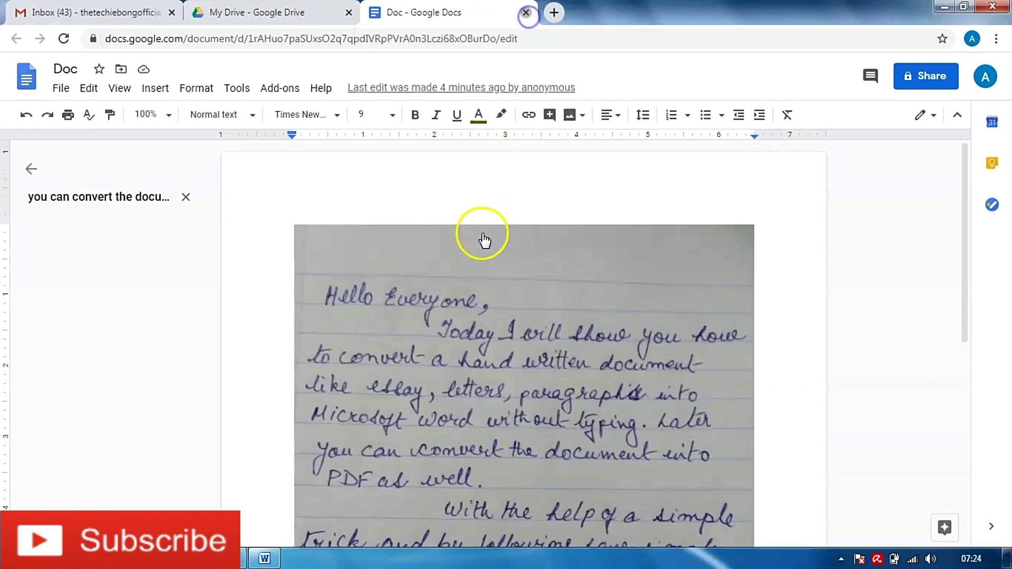
left_click(664, 436)
left_click(637, 430)
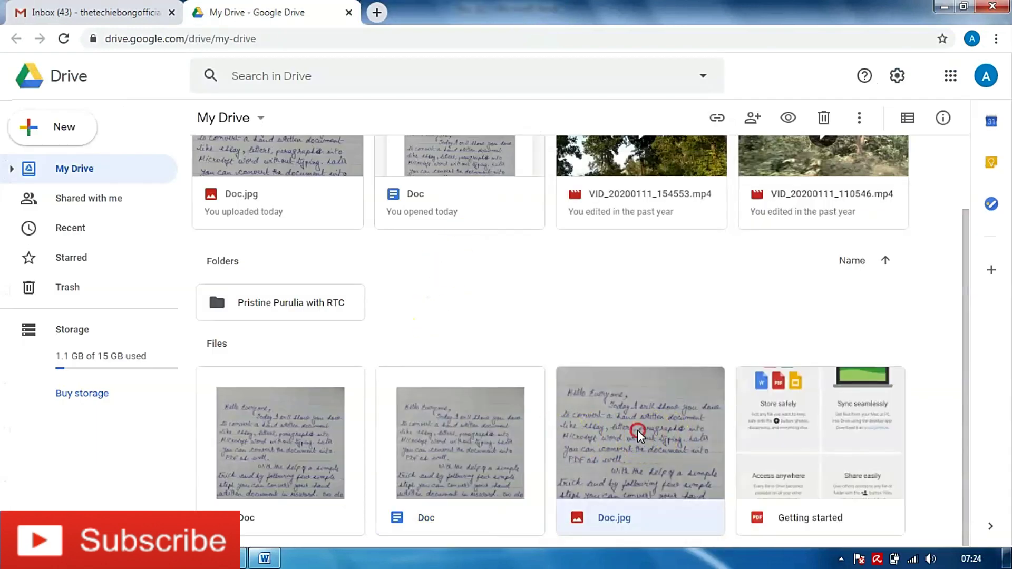
right_click(637, 430)
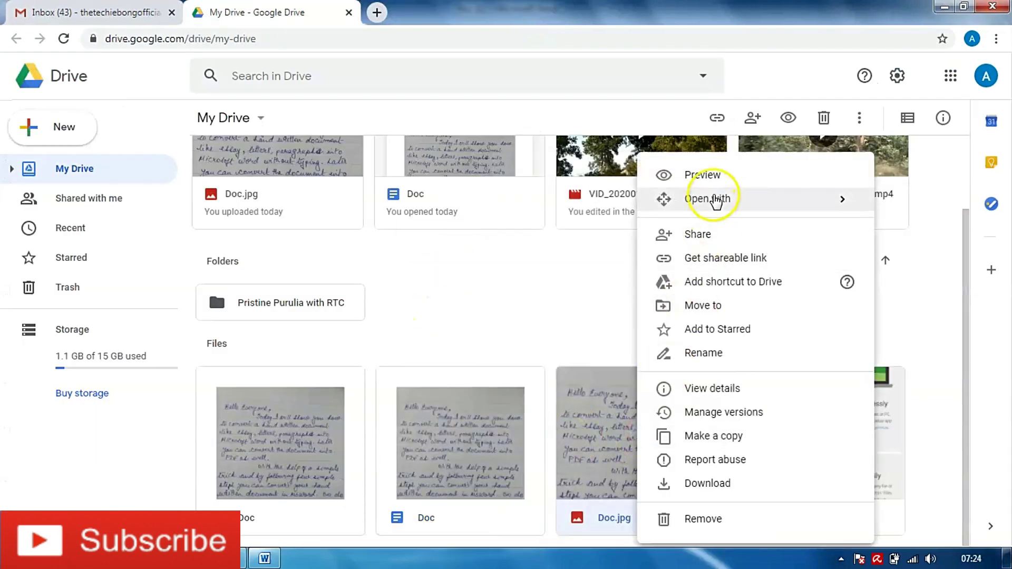
mouse_move(682, 199)
left_click(497, 211)
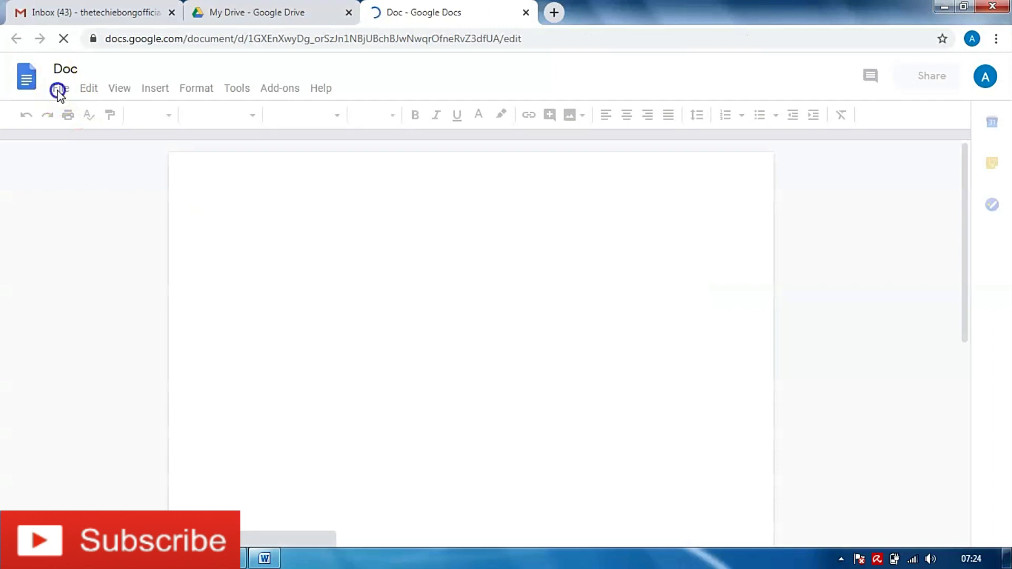
Review the File > Download export formats for Doc, then minimize Chrome to return to Word
left_click(60, 91)
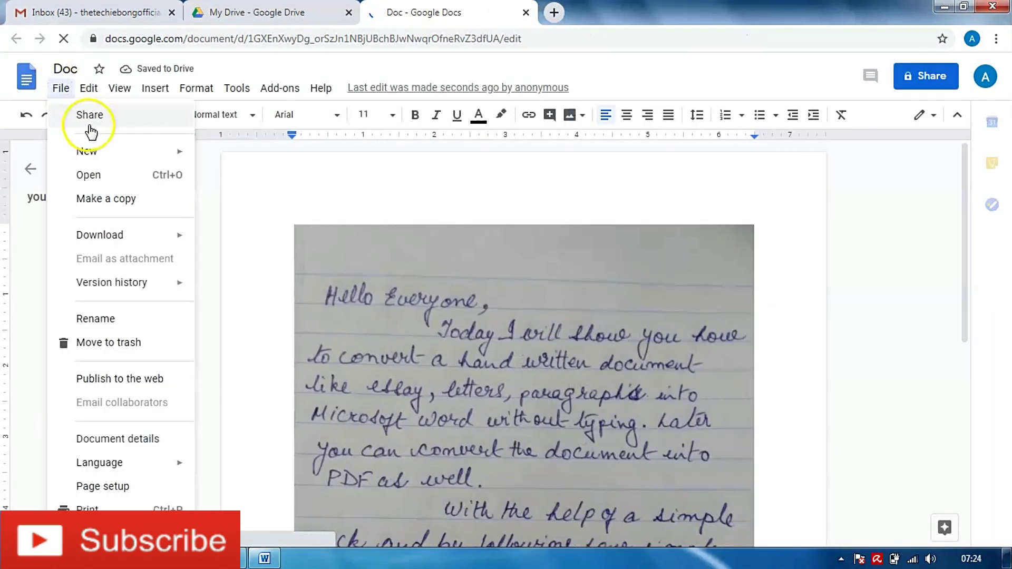
mouse_move(118, 234)
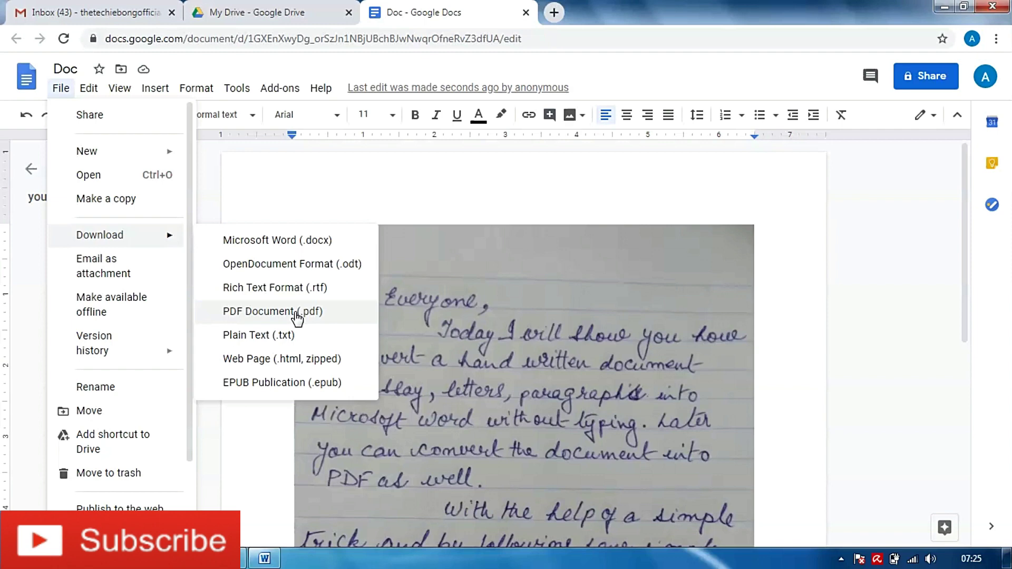
left_click(519, 354)
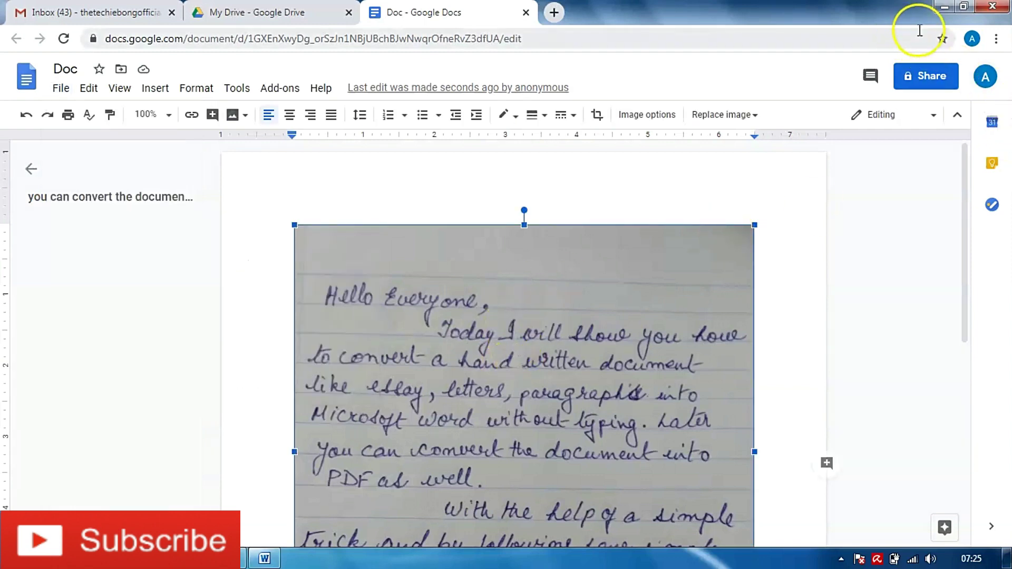
left_click(945, 6)
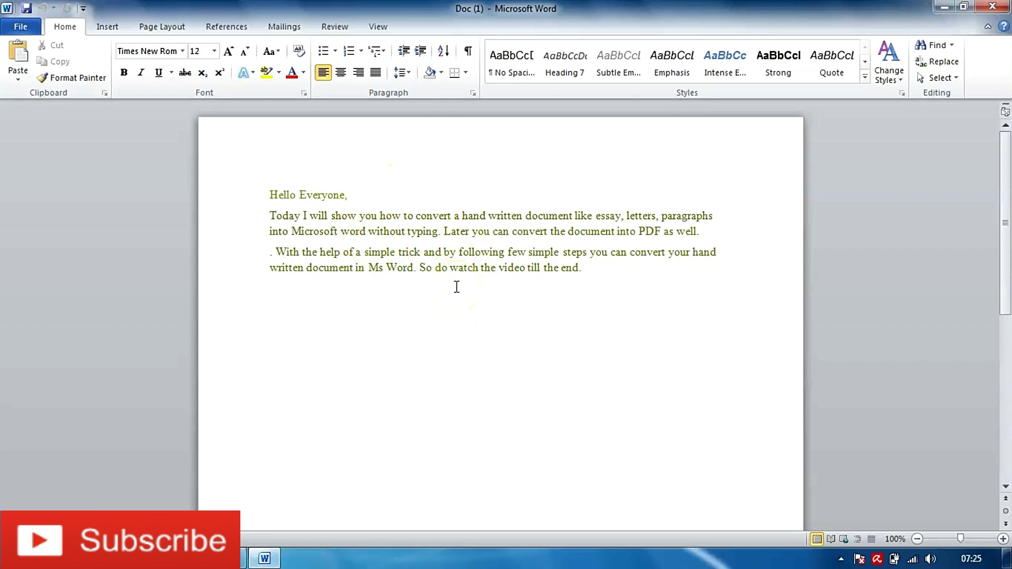
Save Doc (1) through Save As as a PDF, opening it after publishing
left_click(23, 29)
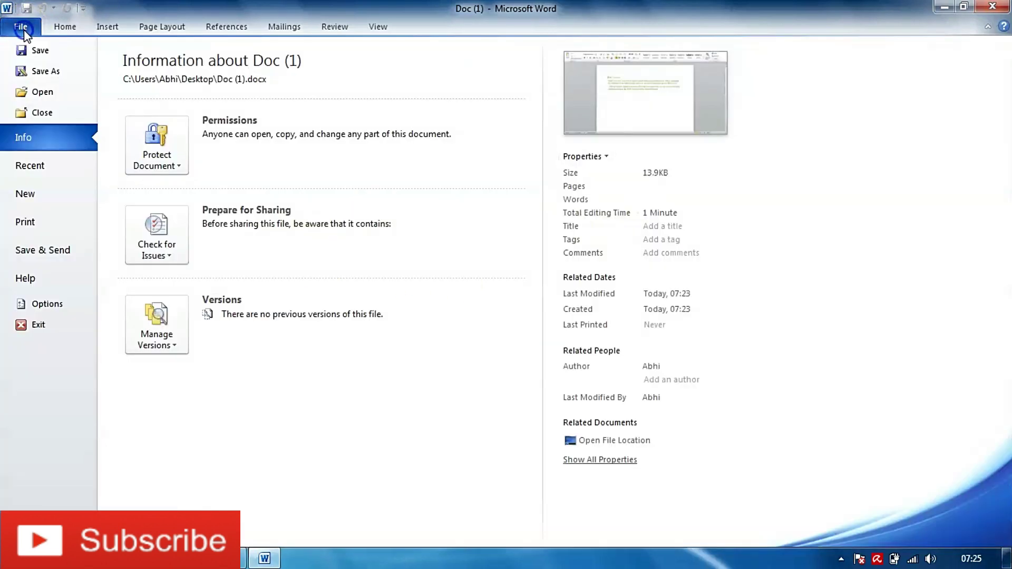
left_click(46, 72)
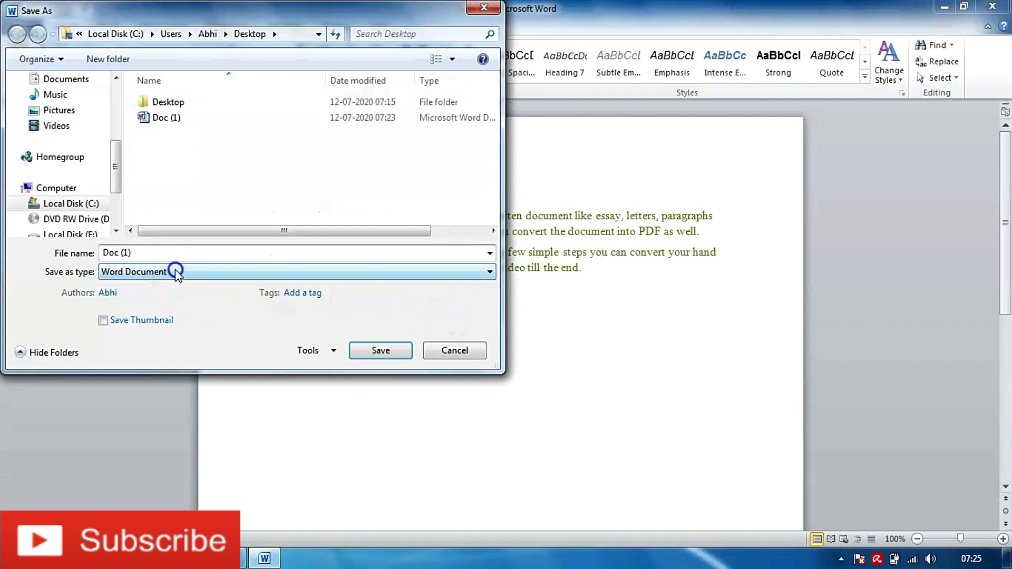
left_click(176, 271)
left_click(153, 353)
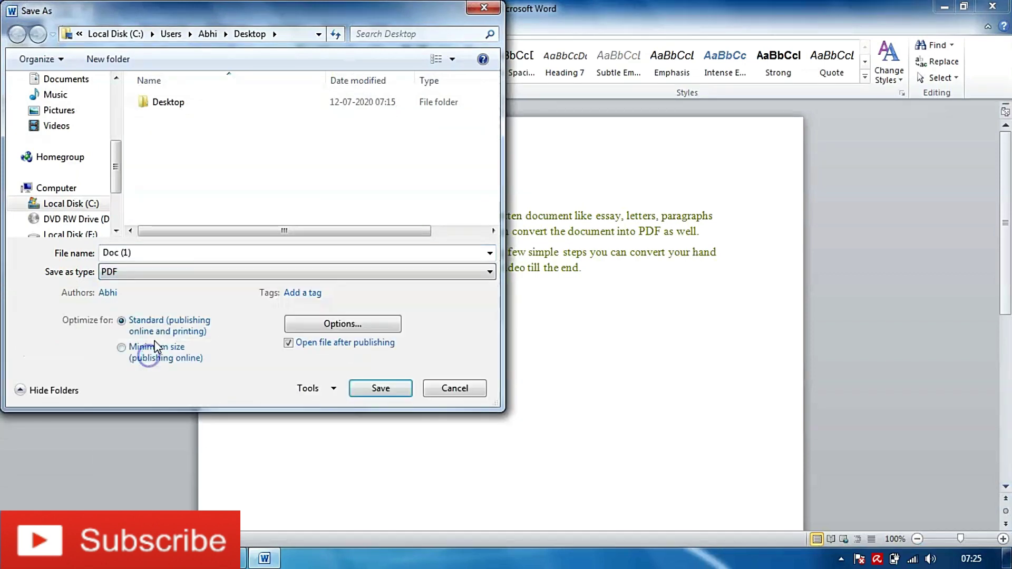
left_click(381, 388)
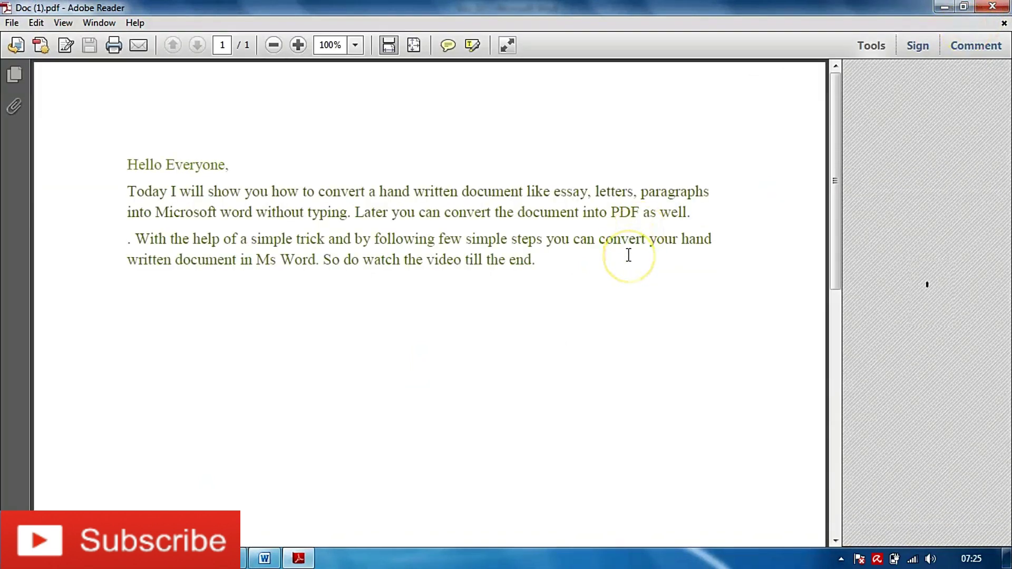
Close the Doc (1) PDF in Adobe Reader, then close Word choosing Don't Save
scroll(632, 263, "down", 3)
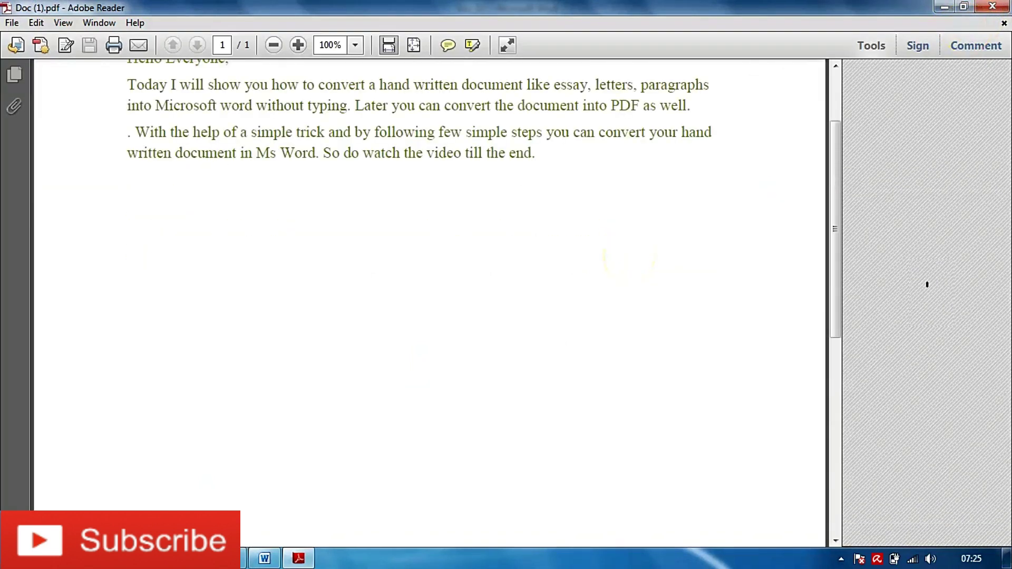
scroll(1001, 16, "down", 1)
left_click(1002, 6)
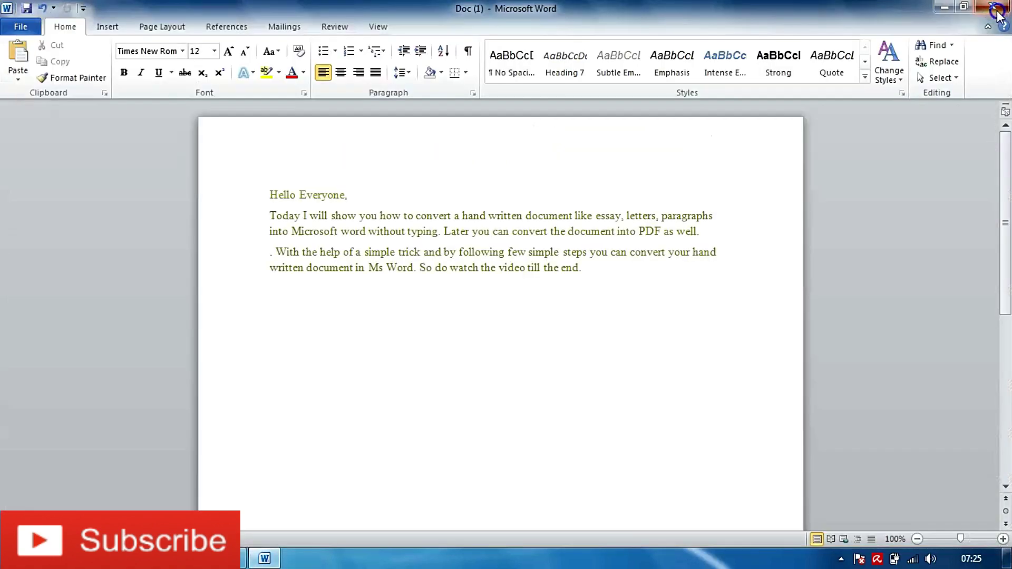
left_click(998, 11)
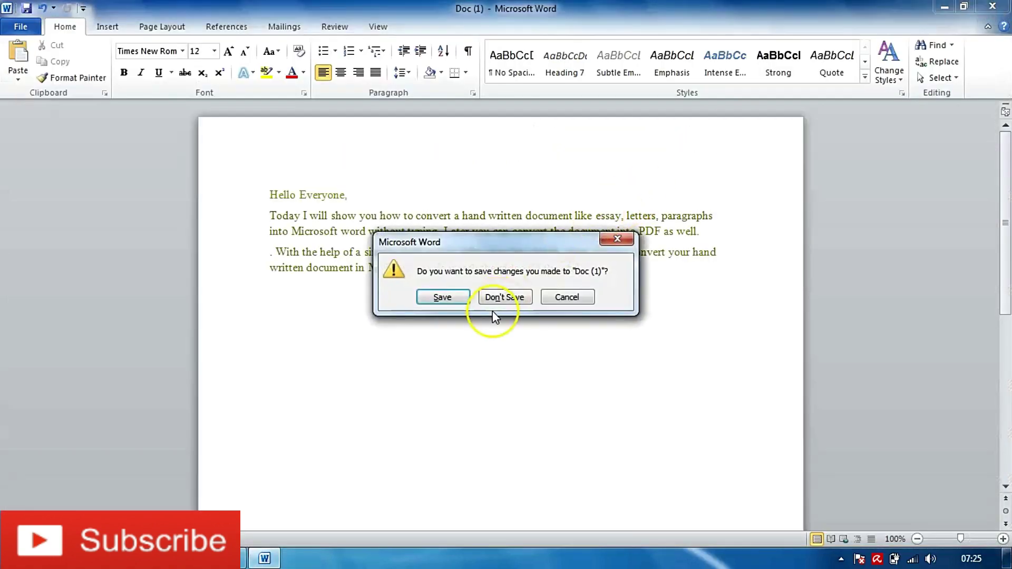
left_click(501, 298)
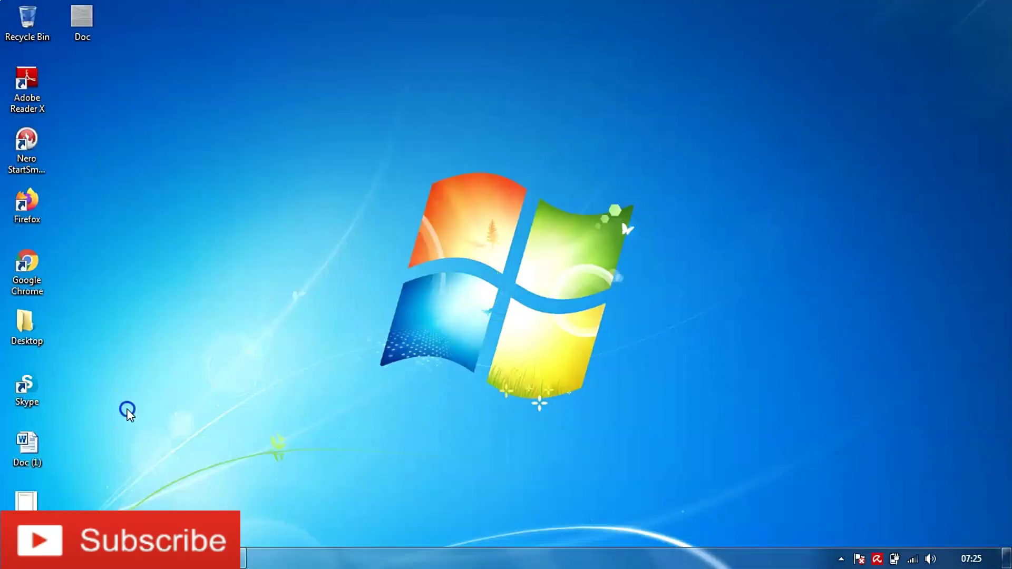
Refresh the desktop so the new Doc (1) PDF icon appears
left_click(83, 26)
left_click(91, 122)
right_click(161, 154)
left_click(203, 193)
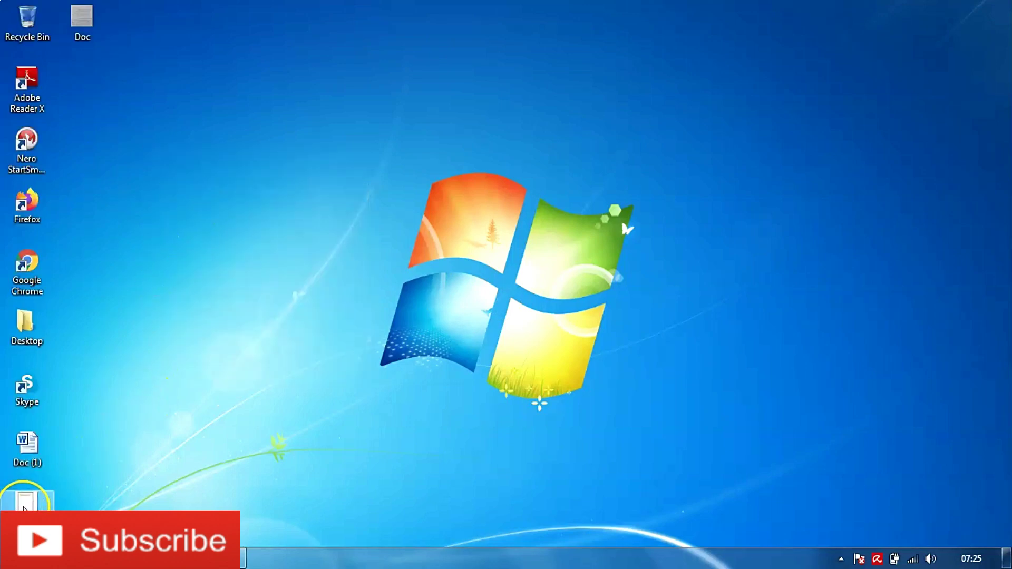
Move the Doc (1) PDF beside Adobe Reader X, open it to check the text, then close it
left_click_drag(27, 505, 82, 108)
double_click(82, 87)
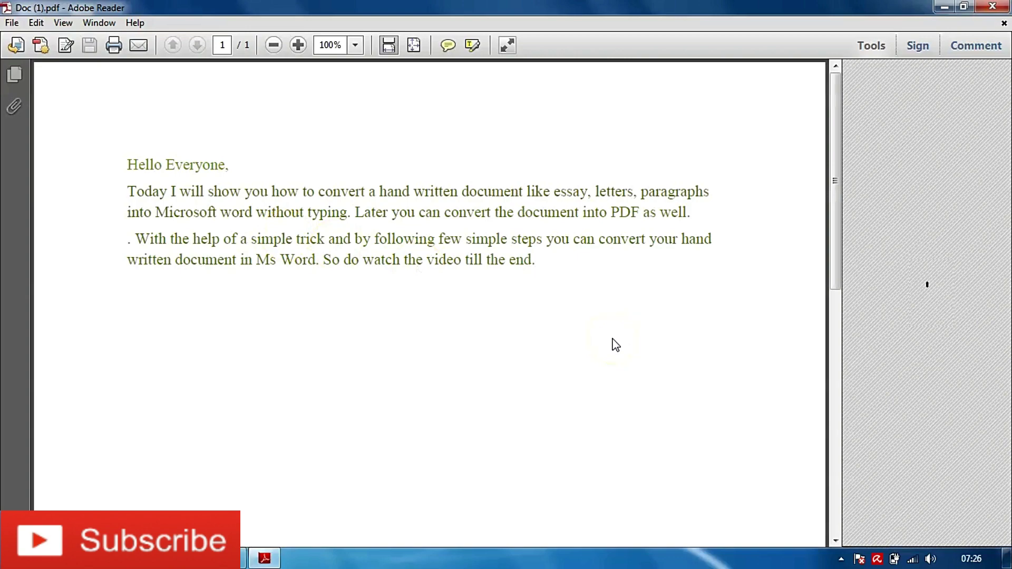
left_click(994, 7)
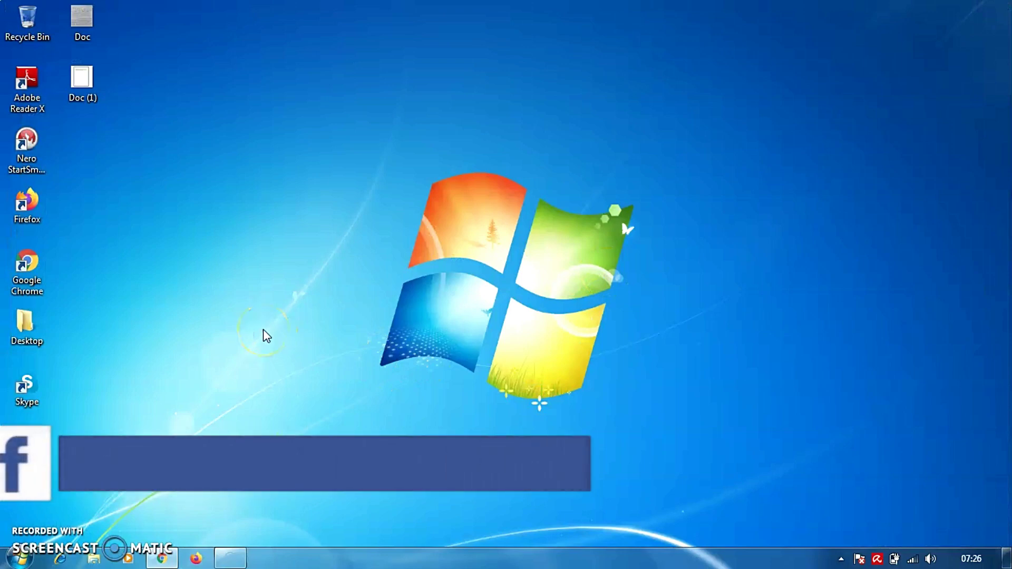
right_click(264, 330)
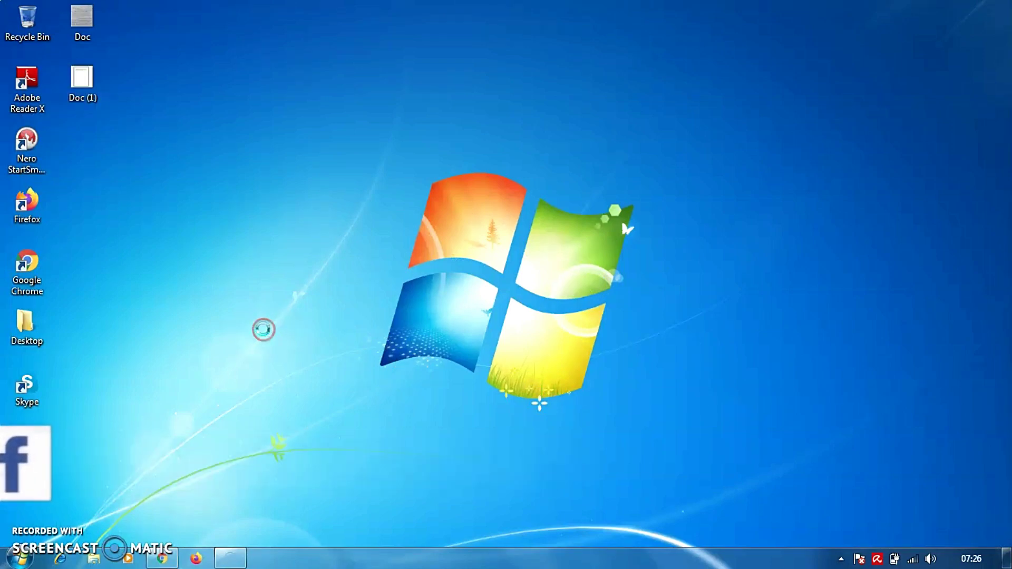
left_click(229, 344)
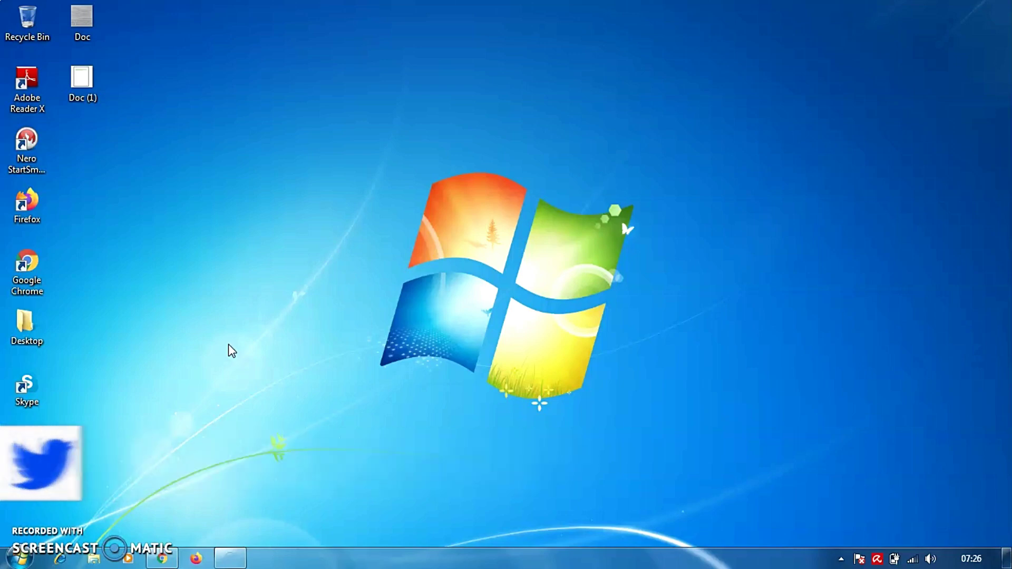
left_click_drag(160, 127, 683, 441)
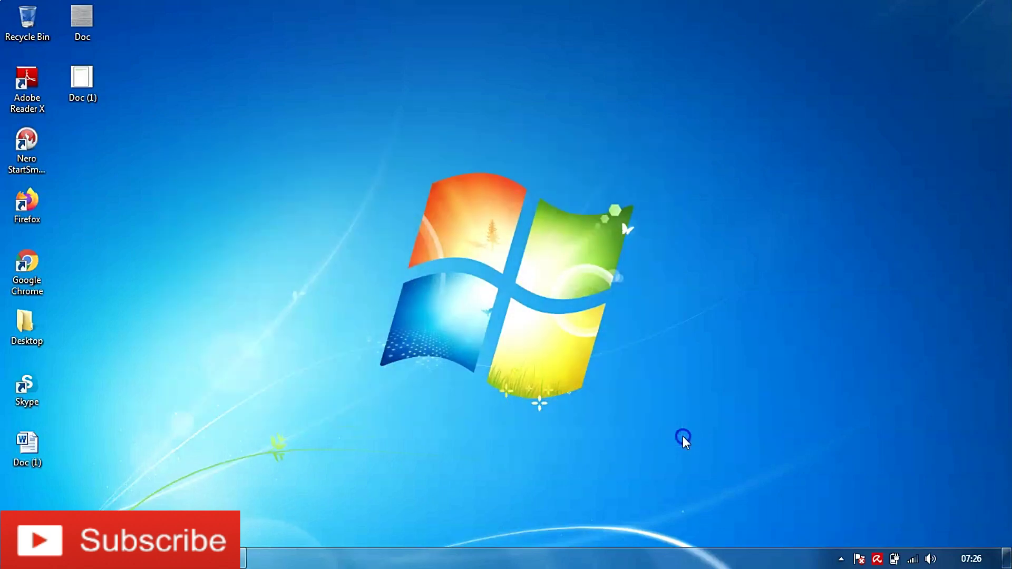